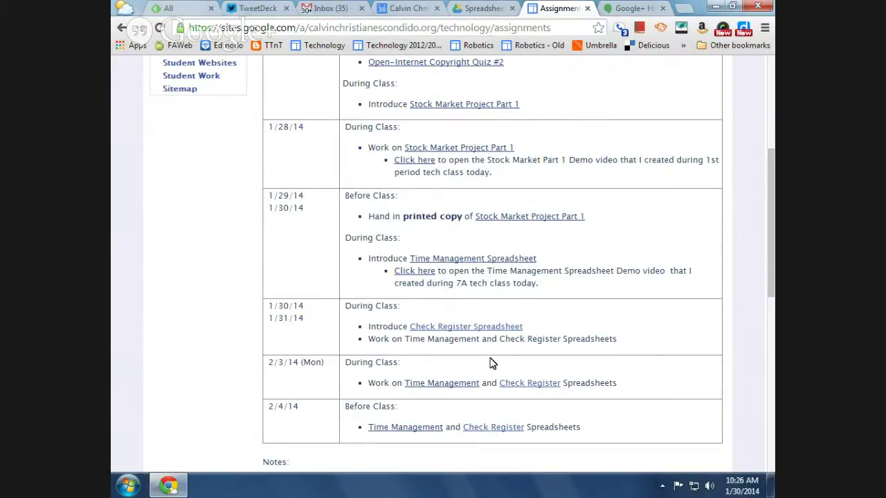
Open the Check Register Spreadsheet assignment listed under the 1/30/14 entry
left_click(460, 332)
left_click(457, 308)
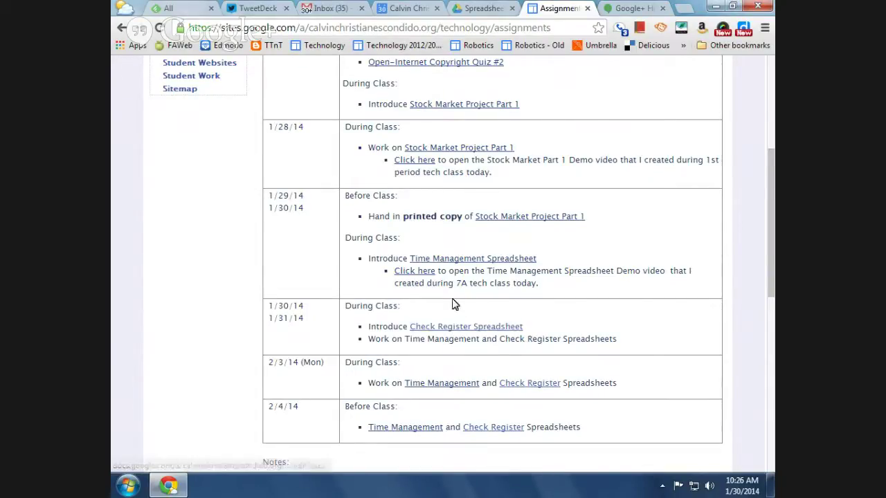
Open the Check Register assignment document and scroll through its numbered instructions
left_click(458, 328)
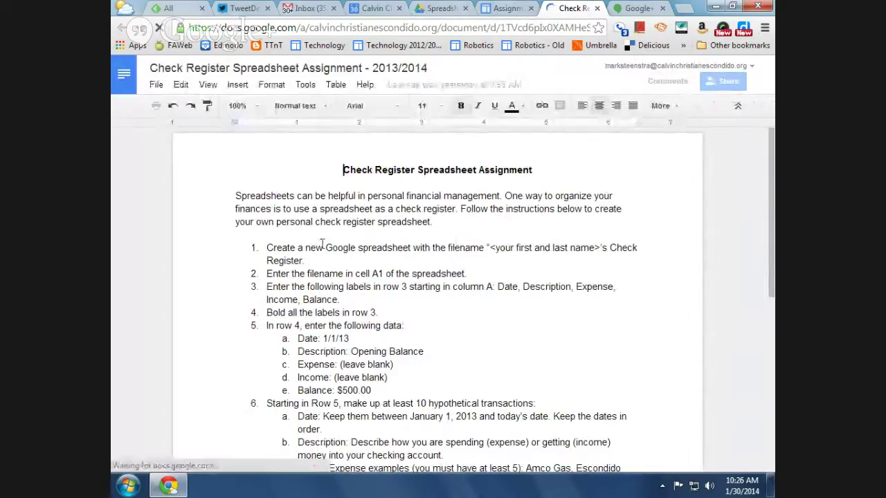
scroll(475, 266, "down", 2)
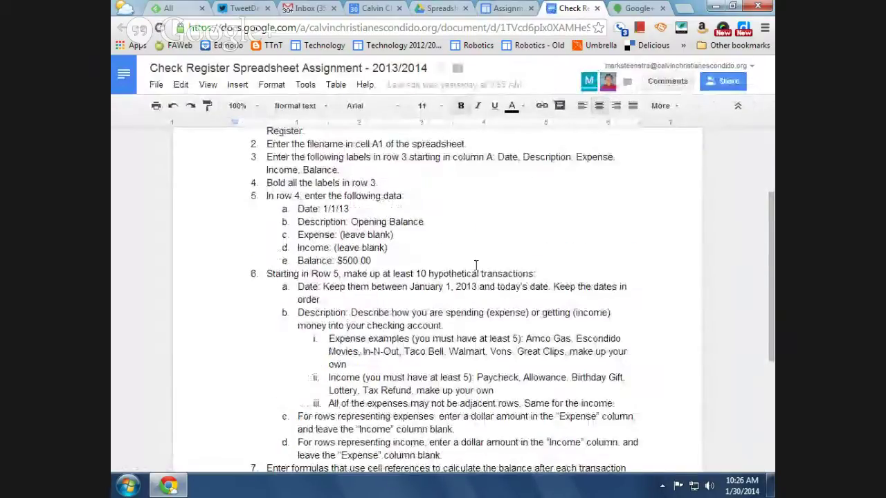
scroll(474, 270, "down", 3)
scroll(476, 267, "up", 5)
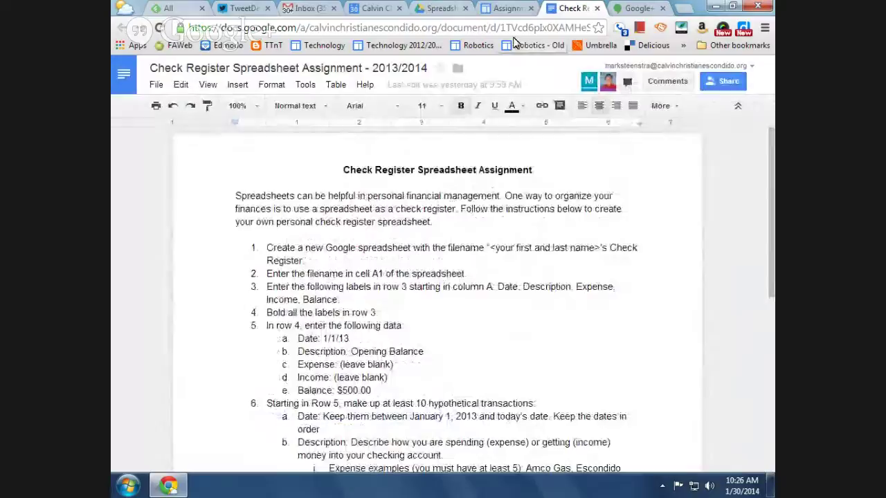
From the Drive Spreadsheets folder, create a new blank spreadsheet
left_click(503, 10)
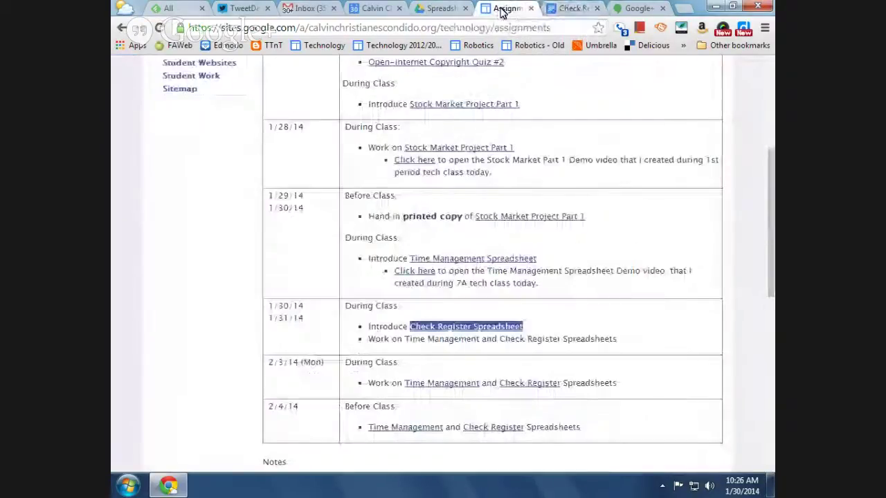
left_click(436, 10)
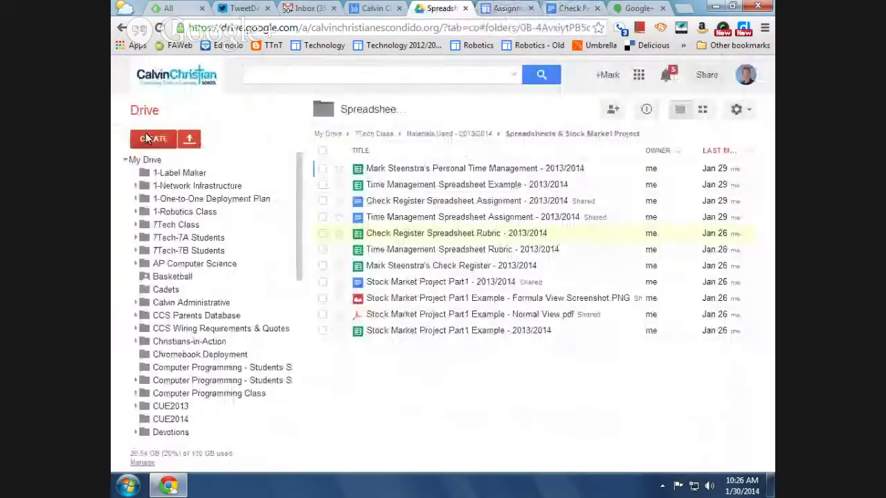
left_click(154, 139)
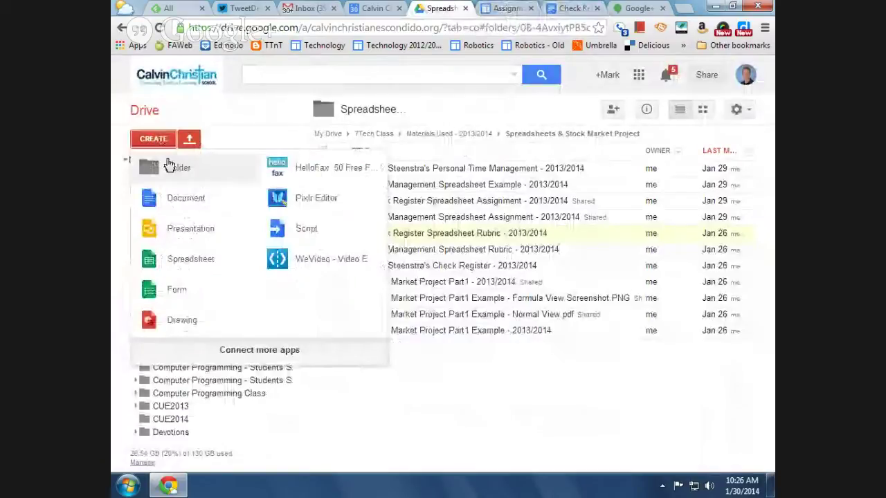
left_click(190, 258)
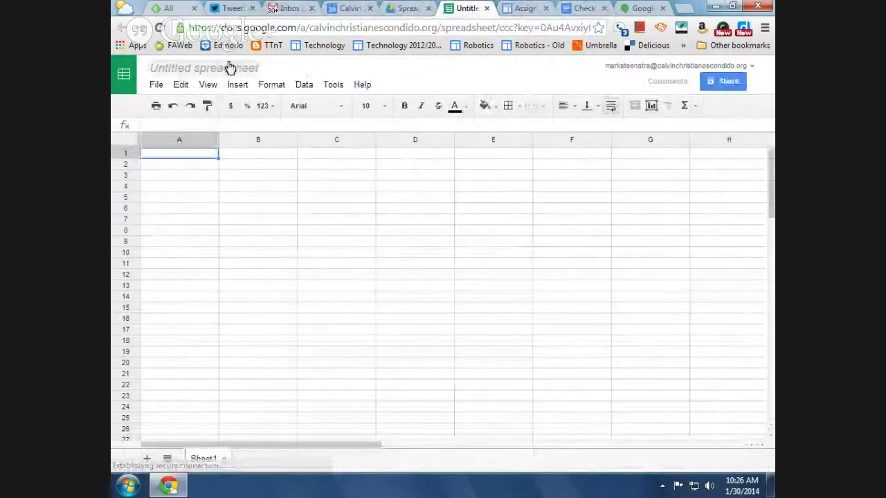
Rename the spreadsheet to the owner's 'Check Register' title and paste that name into A1
left_click(224, 68)
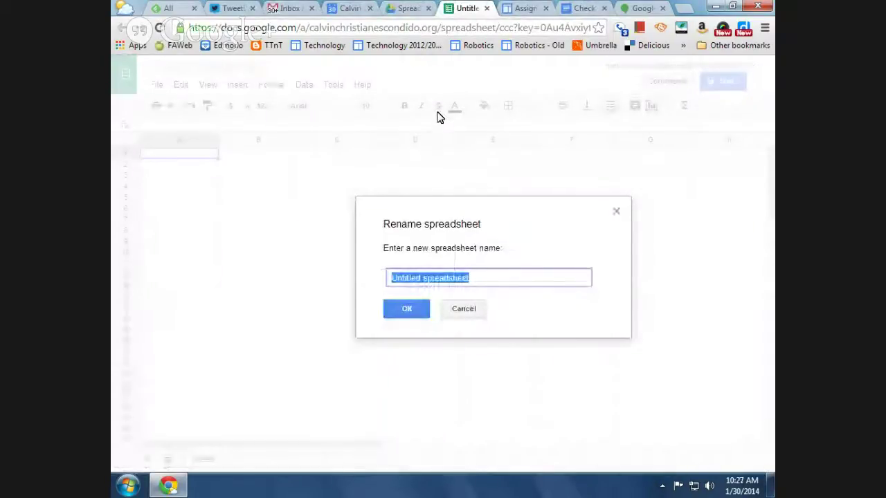
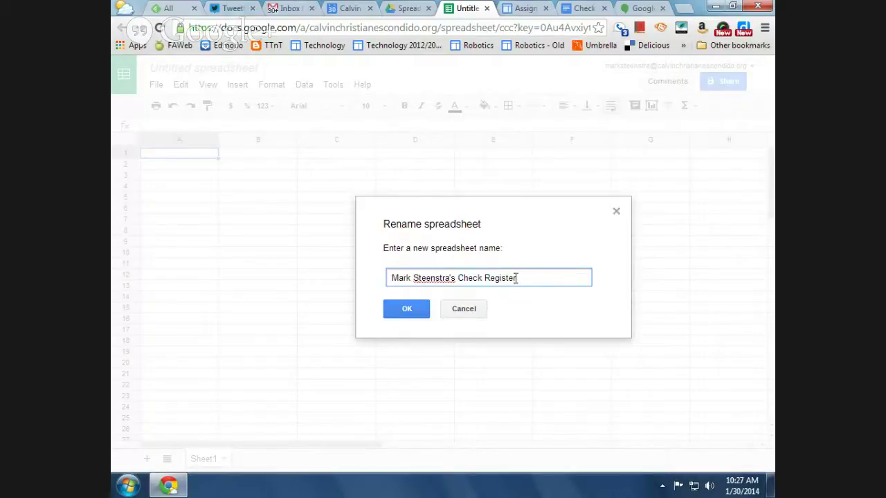
left_click_drag(516, 278, 369, 277)
key("ctrl+c")
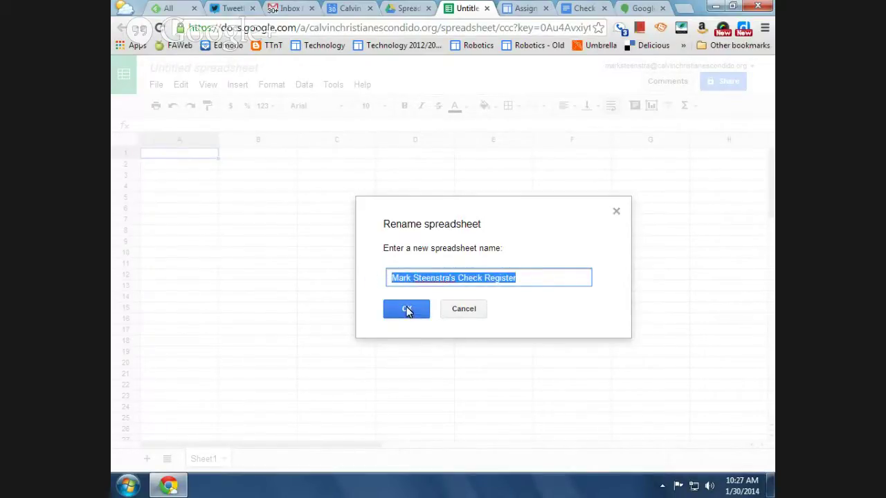
left_click(406, 309)
key("ctrl+v")
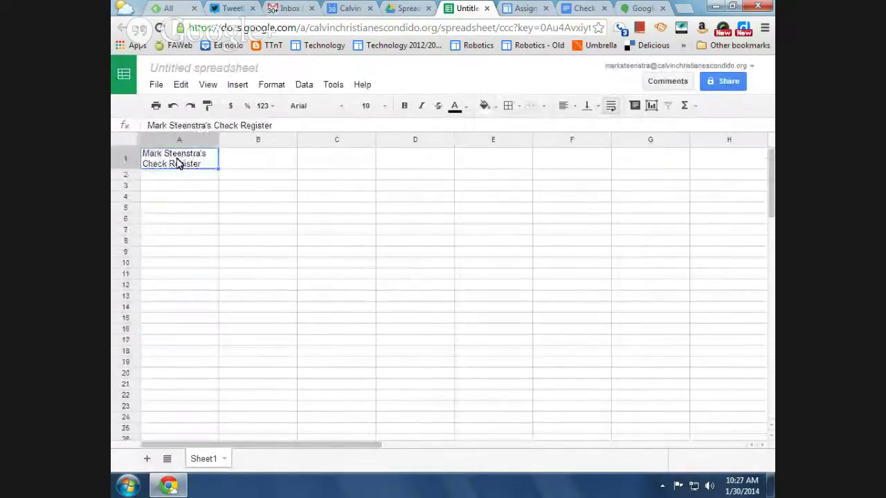
left_click(168, 187)
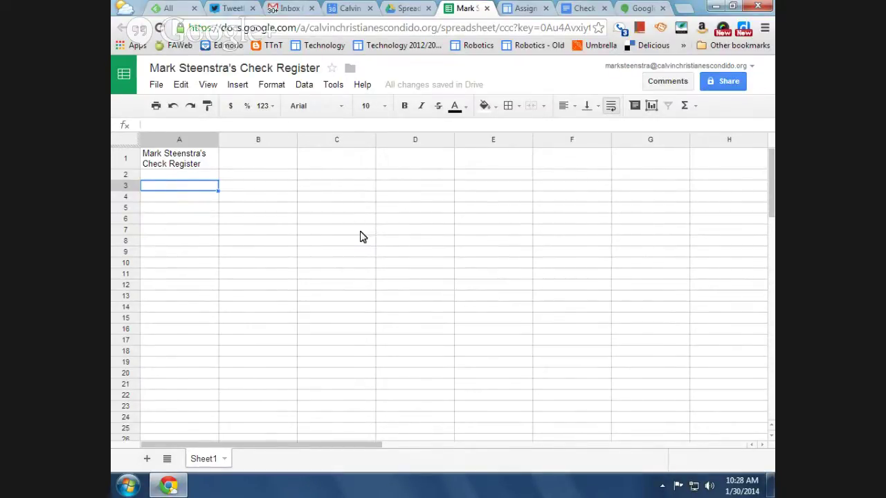
Enter the test date 1/30/2014 in cell A2
left_click(170, 175)
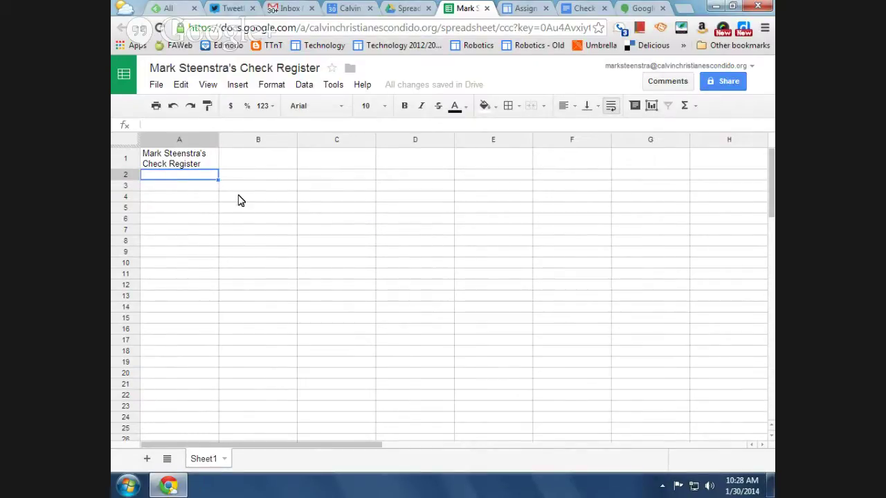
type("1/3")
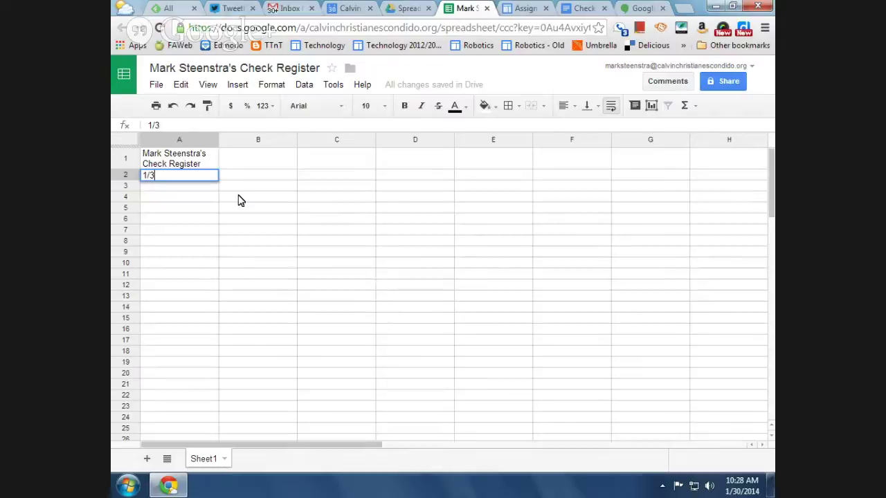
type("0/201")
type("4")
key("Return")
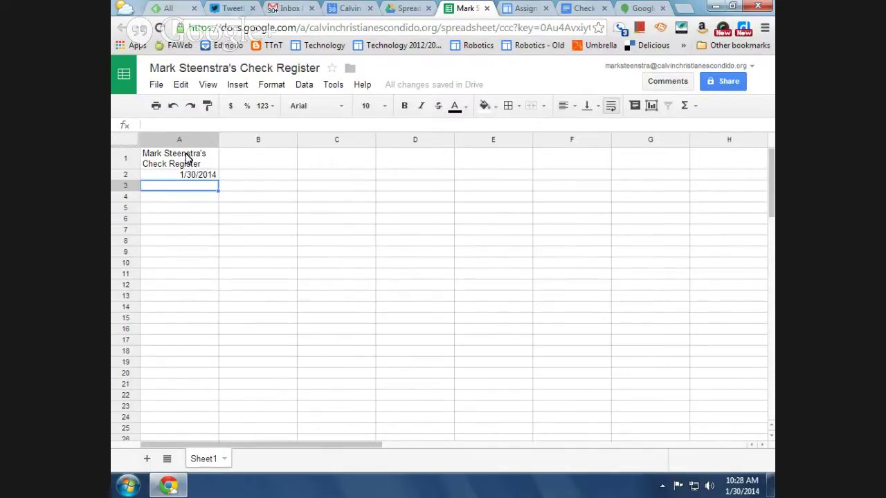
Make the A1 title bold at font size 14
left_click(186, 158)
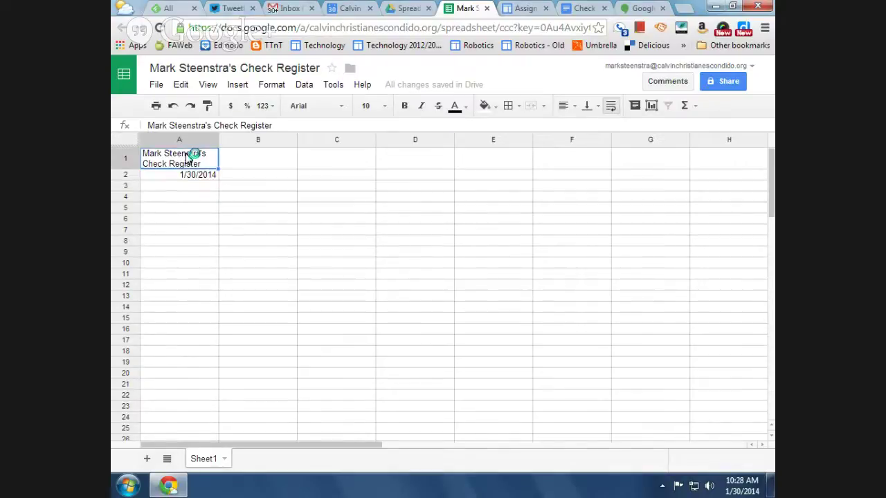
left_click(405, 107)
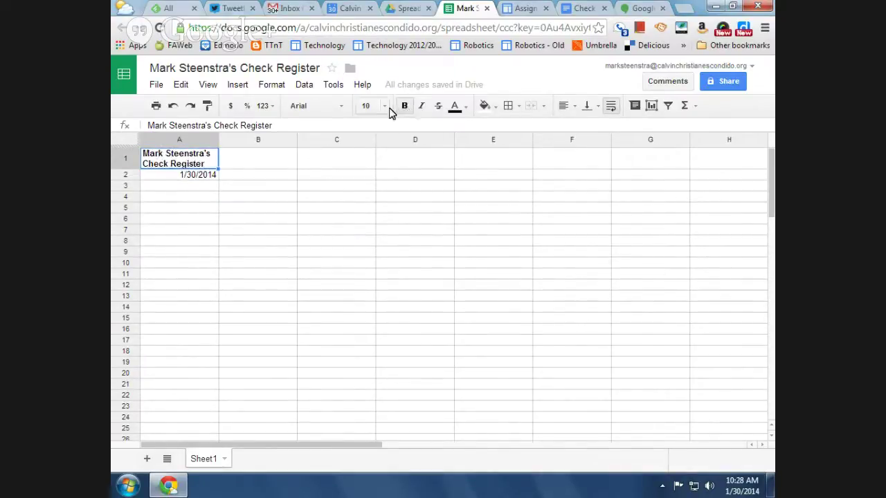
left_click(386, 107)
left_click(373, 256)
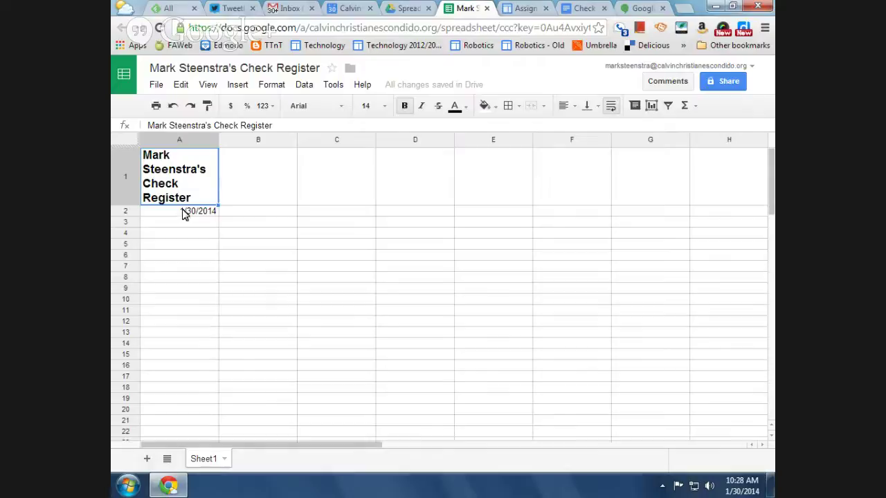
Delete the test date from A2 so row 2 stays empty
left_click(188, 215)
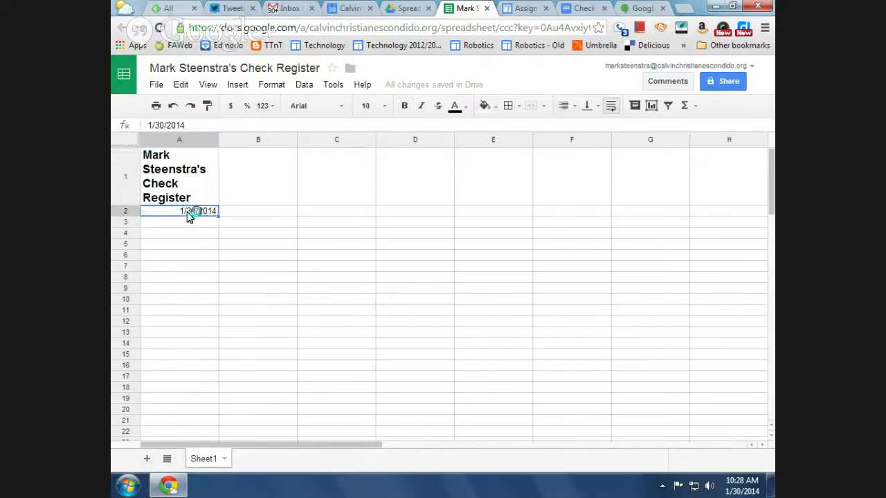
key("Delete")
left_click(194, 224)
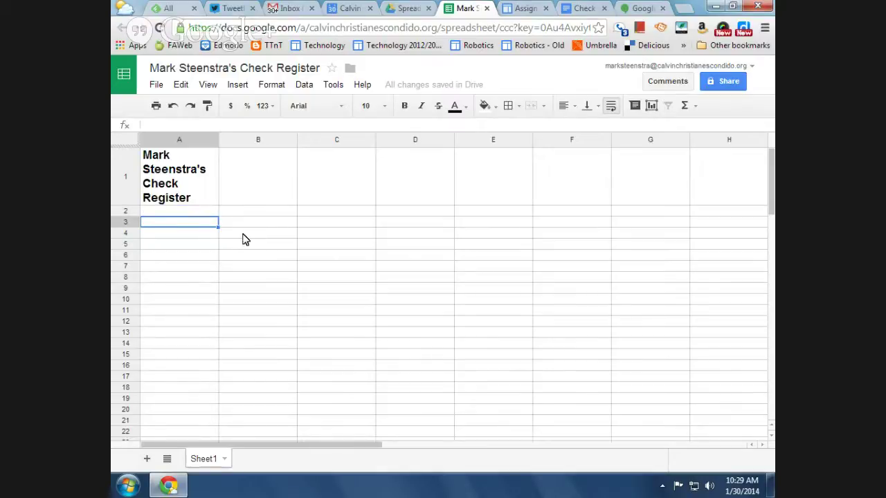
Type the headings Date, Description, Expense, Income and Balance across A3–E3
type("Date")
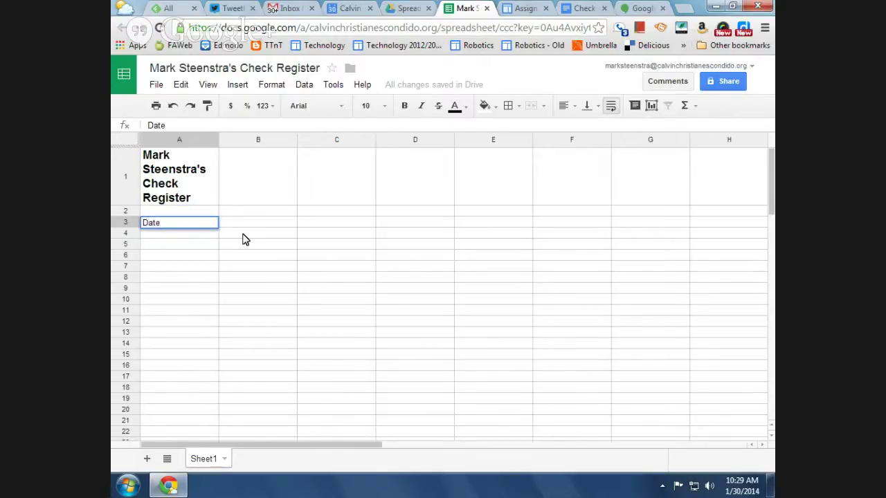
key("Tab")
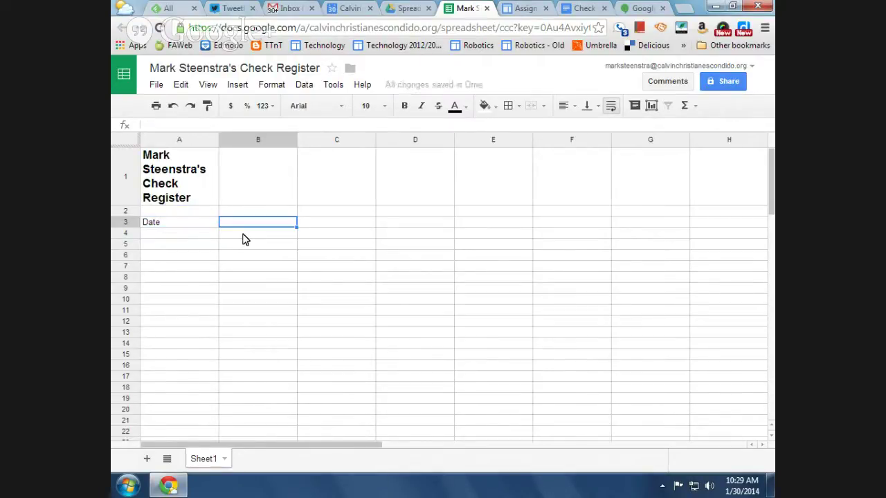
type("Description")
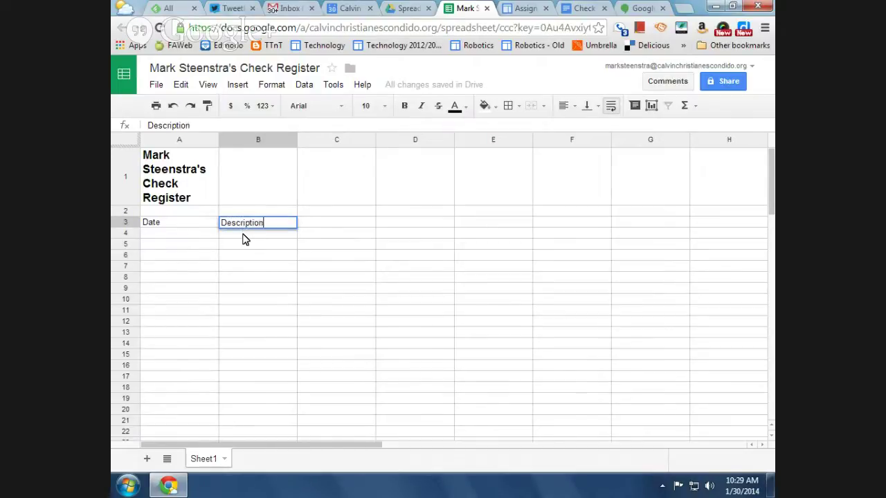
key("Tab")
type("E")
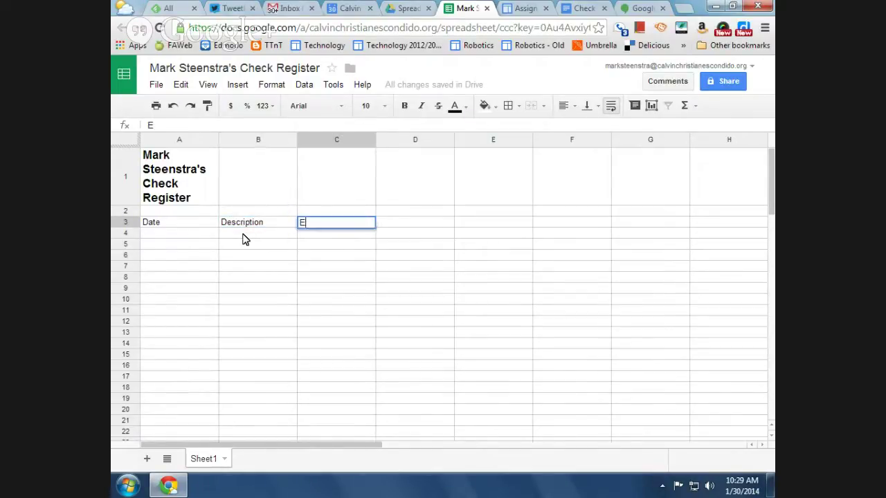
type("xpense")
key("Tab")
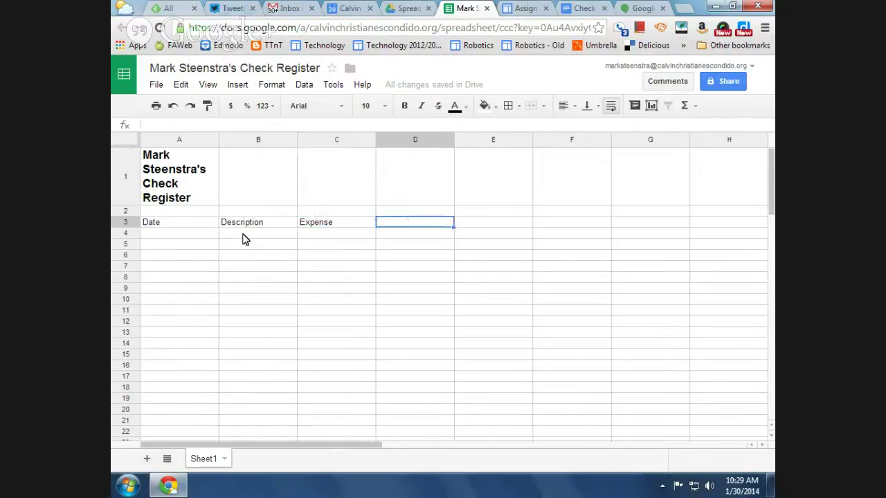
type("Income")
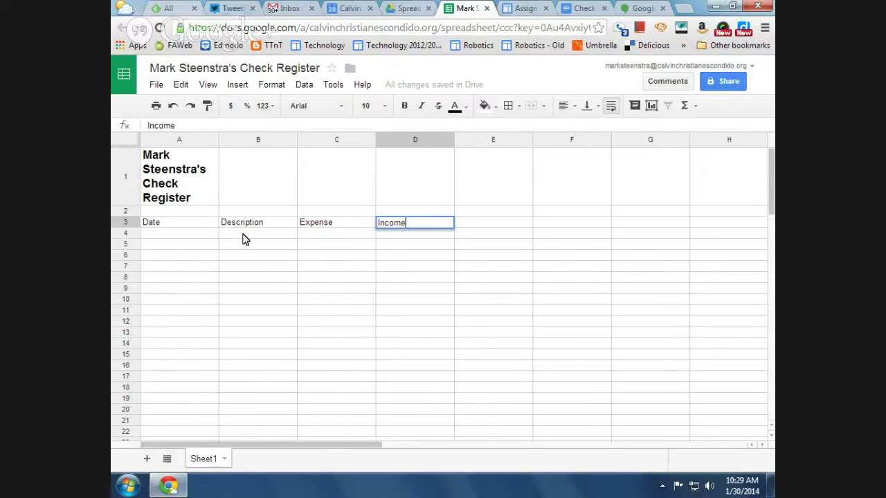
key("Tab")
type("Ba")
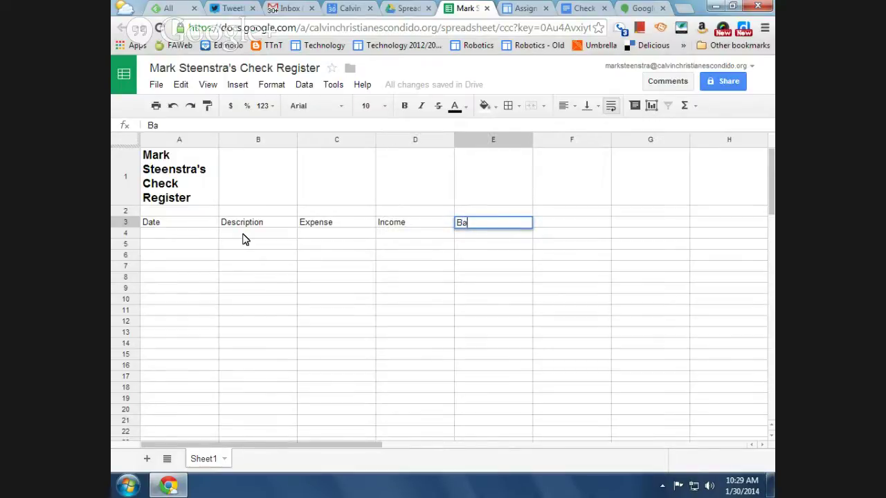
type("lance")
Bold the row 3 headings and narrow column A after auto-fitting it
left_click(125, 222)
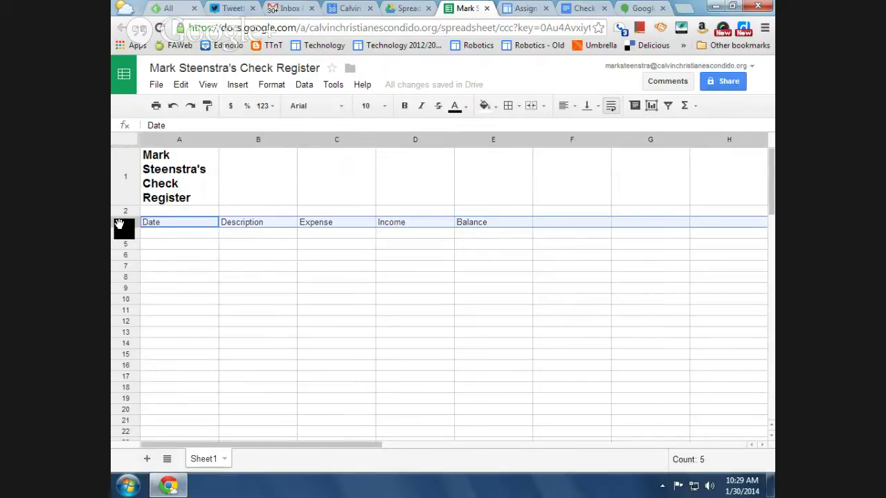
left_click(405, 106)
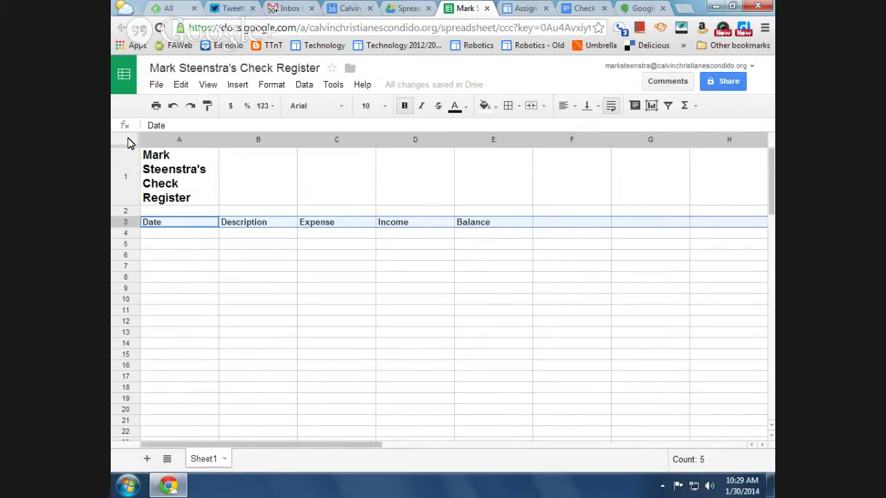
left_click(127, 143)
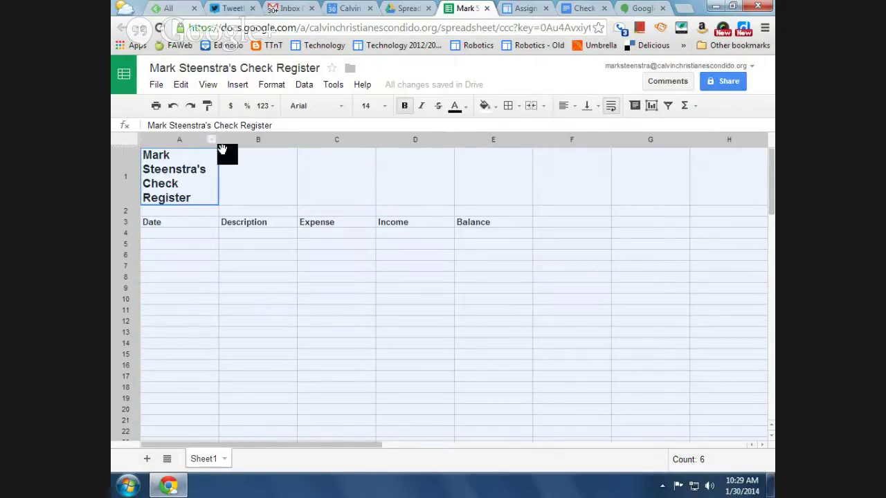
left_click_drag(218, 140, 219, 140)
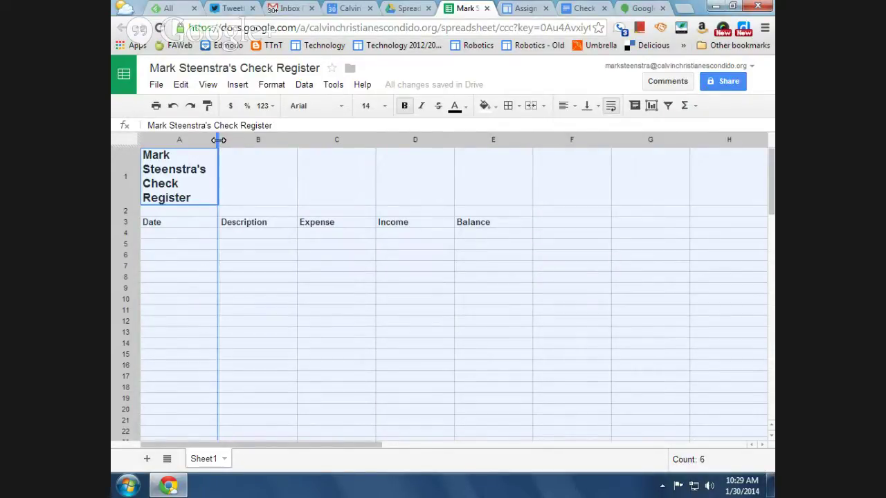
double_click(219, 139)
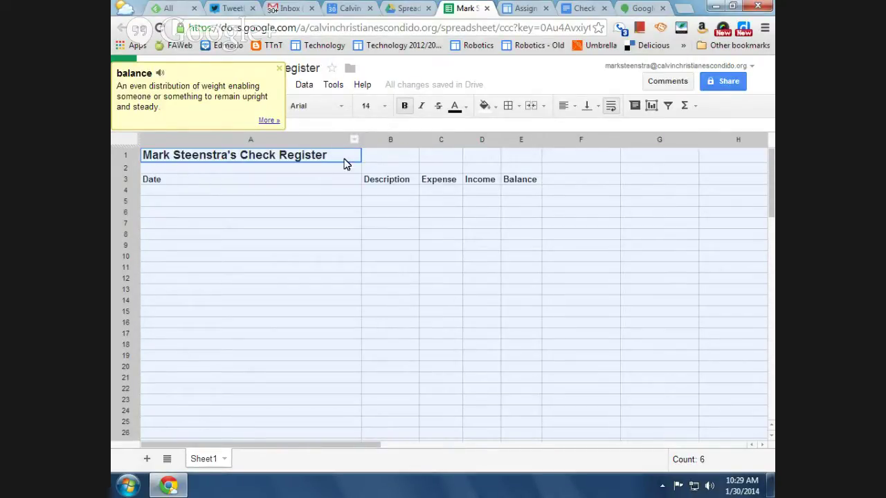
left_click_drag(360, 139, 194, 152)
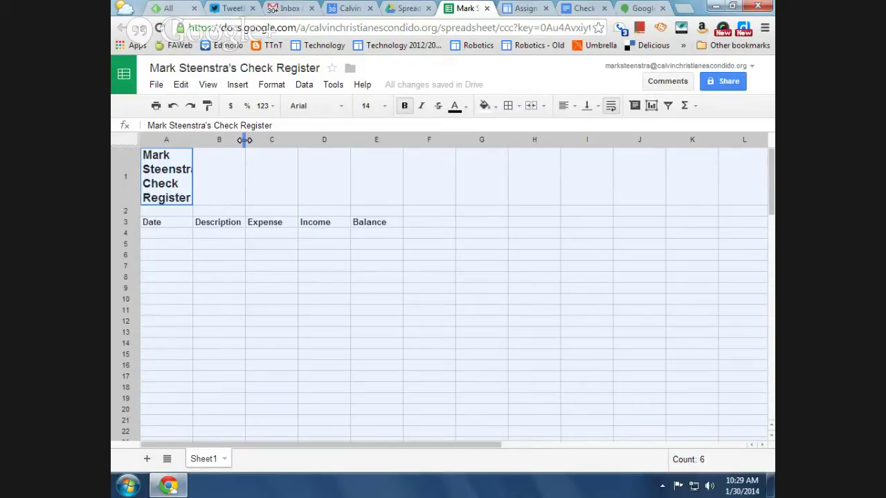
Widen the Description column B, undoing the accidental widening of all columns
left_click_drag(245, 139, 269, 142)
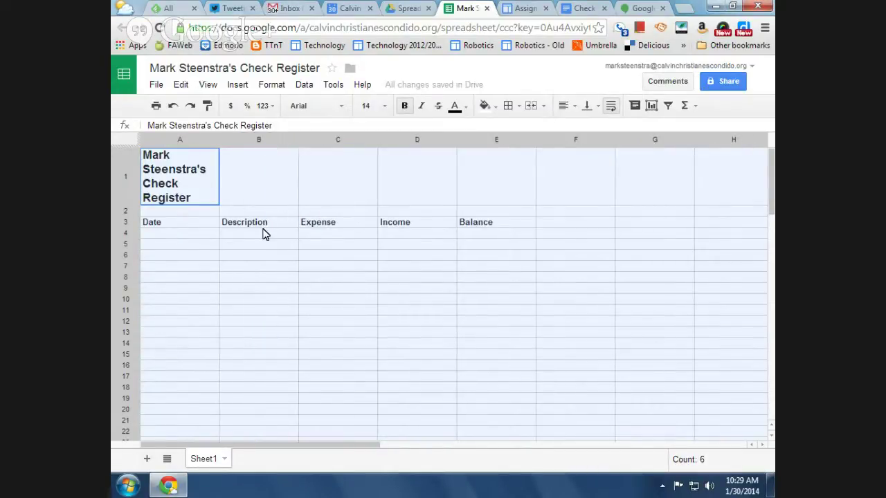
left_click(173, 107)
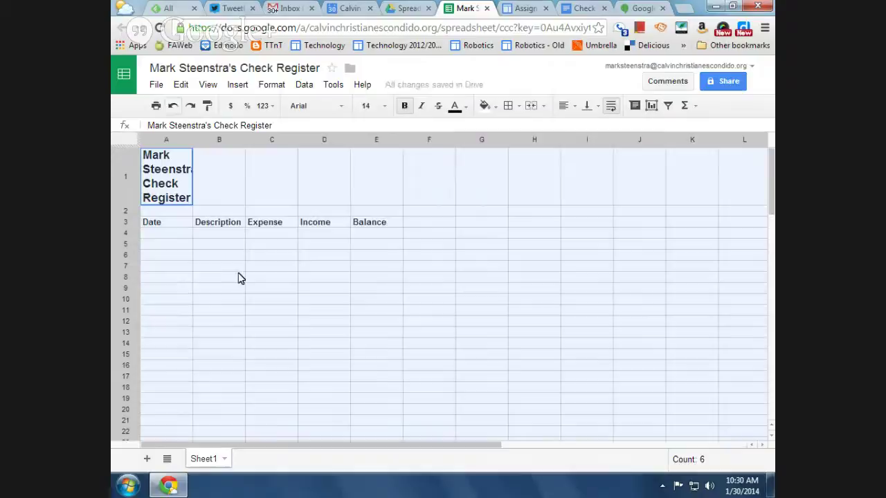
left_click(237, 277)
left_click_drag(245, 141, 273, 145)
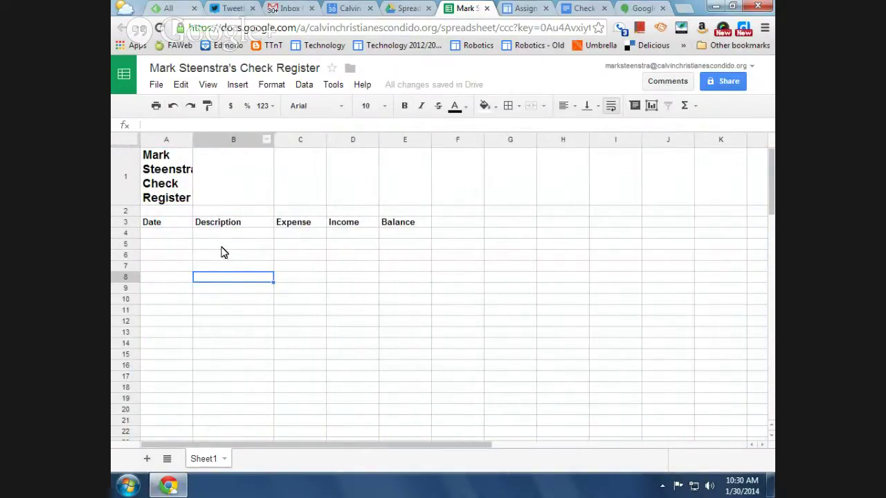
Fill row 4 with 1/1/13, Opening Balance, and 500 in the Balance column
left_click(170, 236)
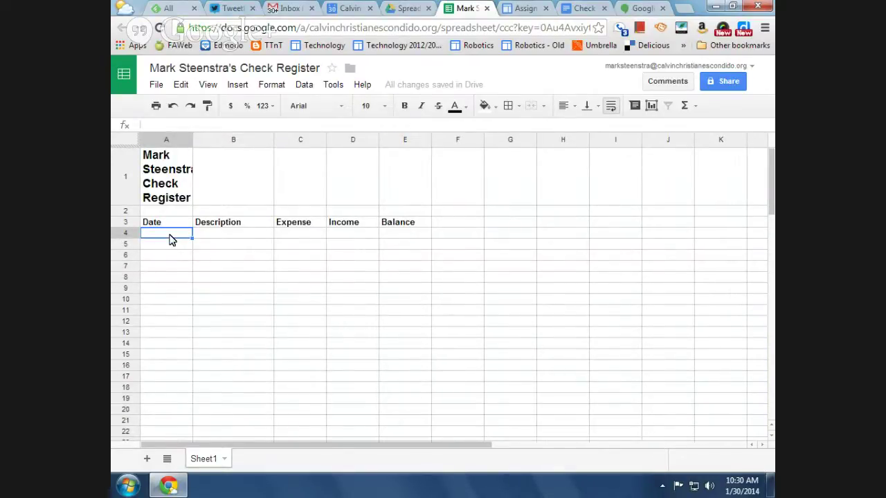
type("1/1/13")
key("Tab")
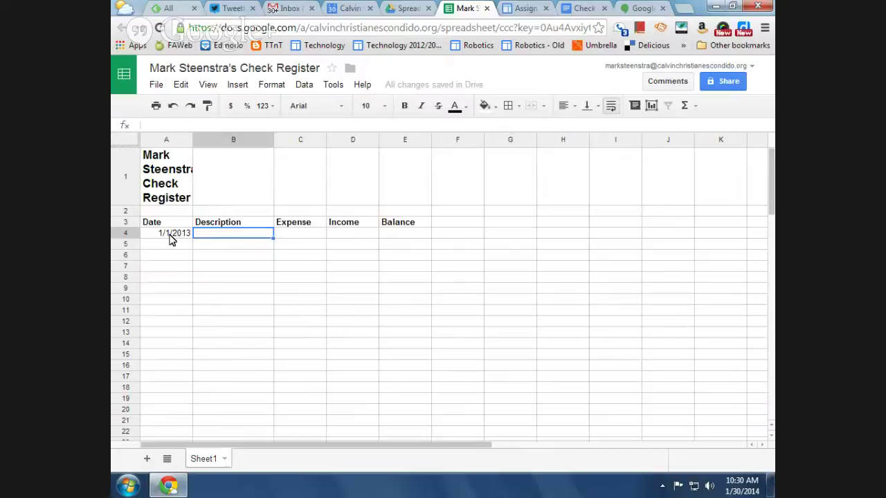
type("Opening")
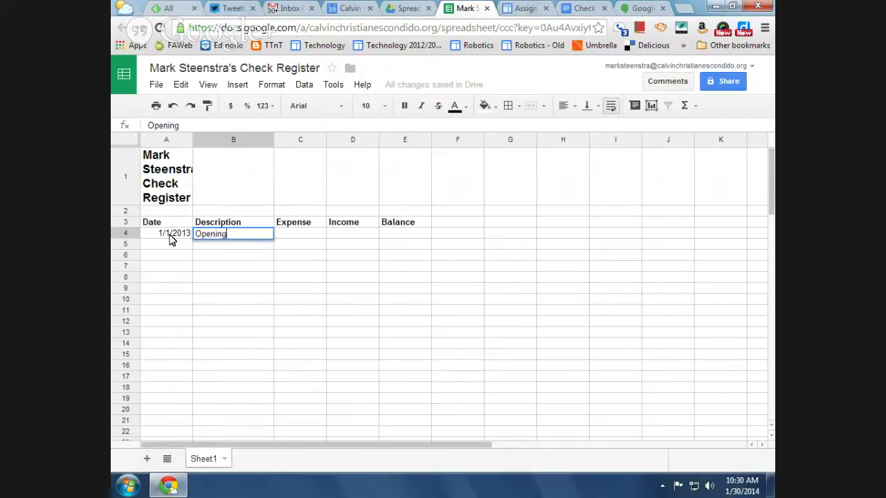
type(" Balance")
key("Tab")
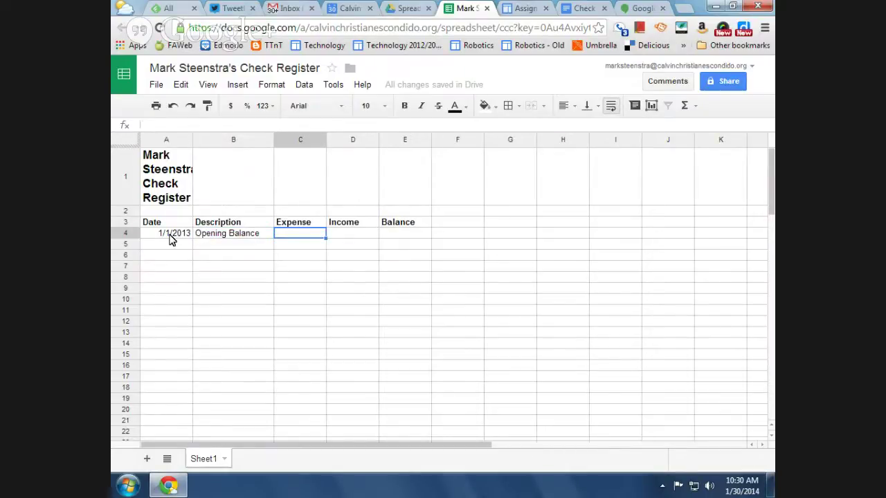
key("Tab")
key("Tab")
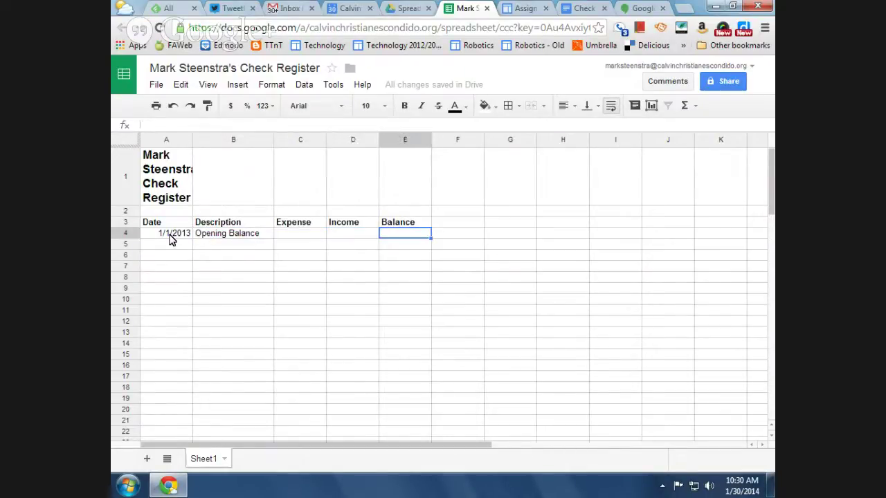
type("500")
key("Return")
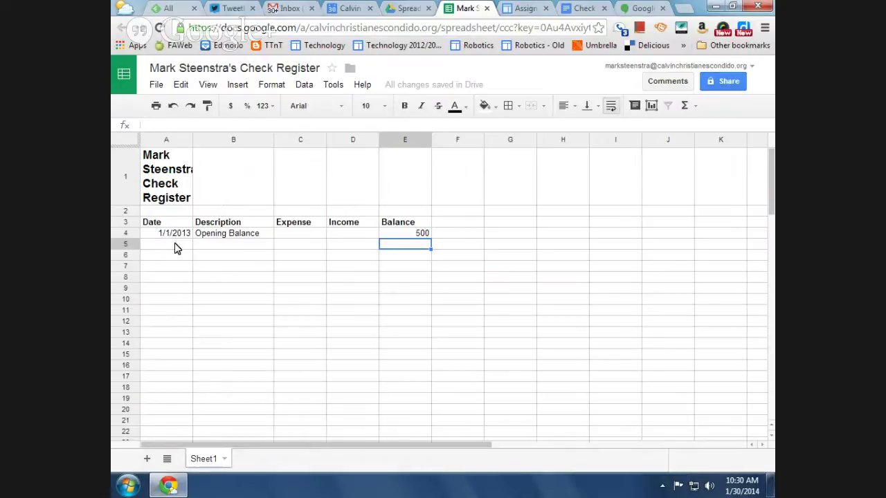
Enter row 5: date 1/2/13, Won Lottery, with 1,000,000 income
left_click(176, 248)
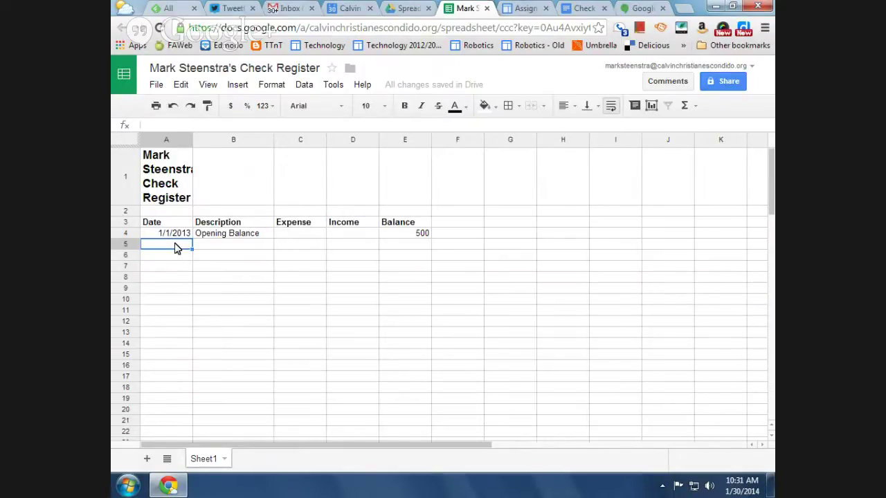
type("1/2/13")
key("Tab")
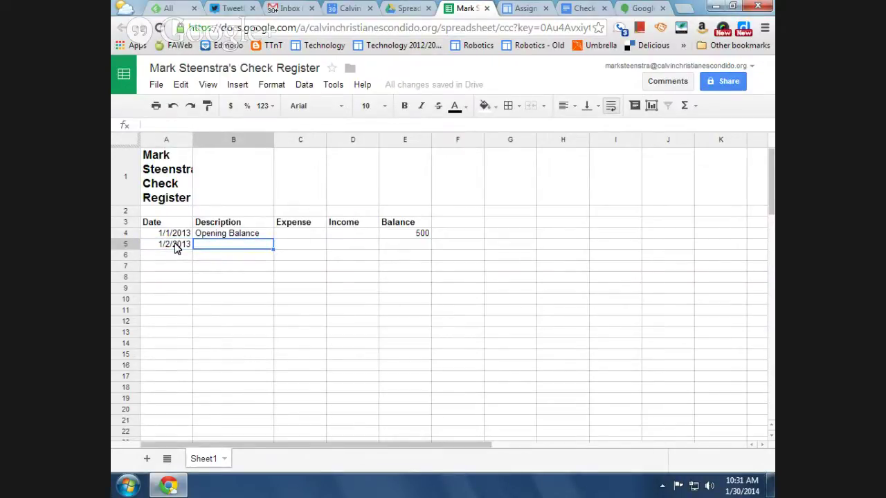
type("Won Lo")
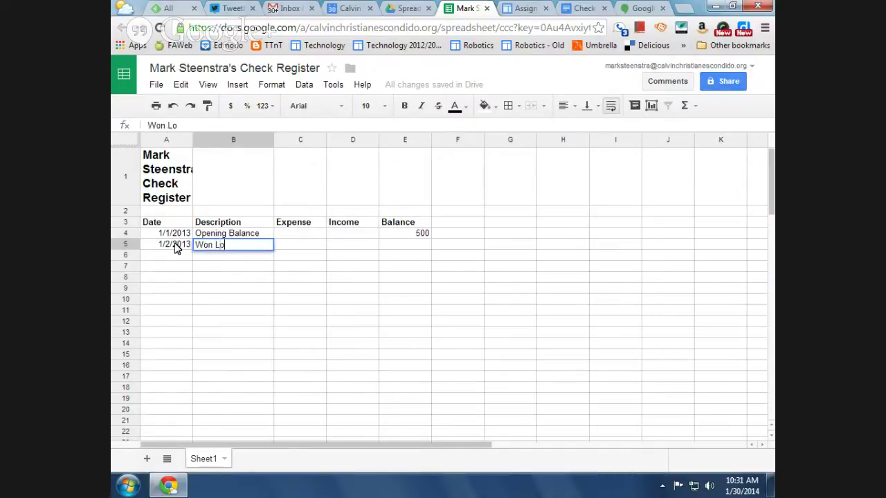
type("ttery")
key("Tab")
key("Tab")
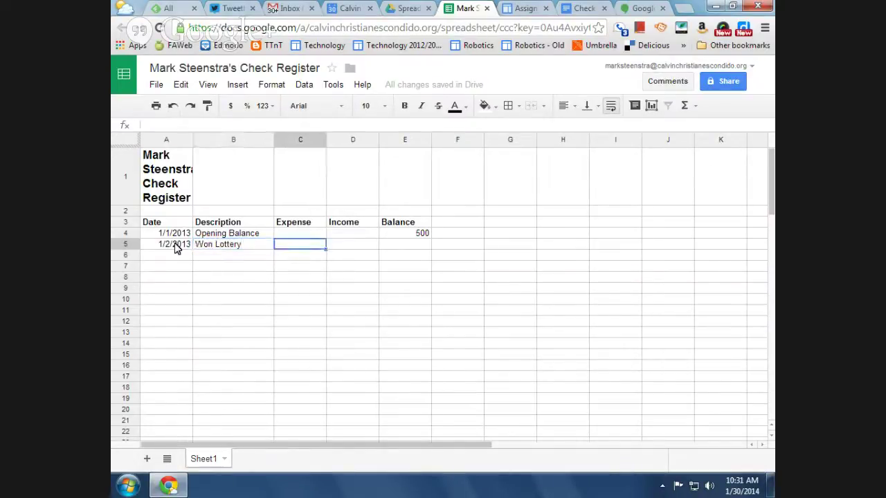
type("1,")
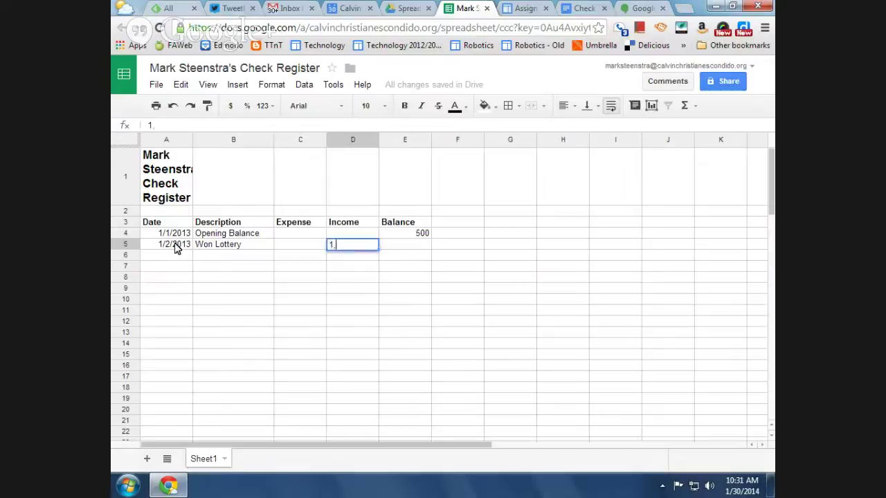
type("000,000")
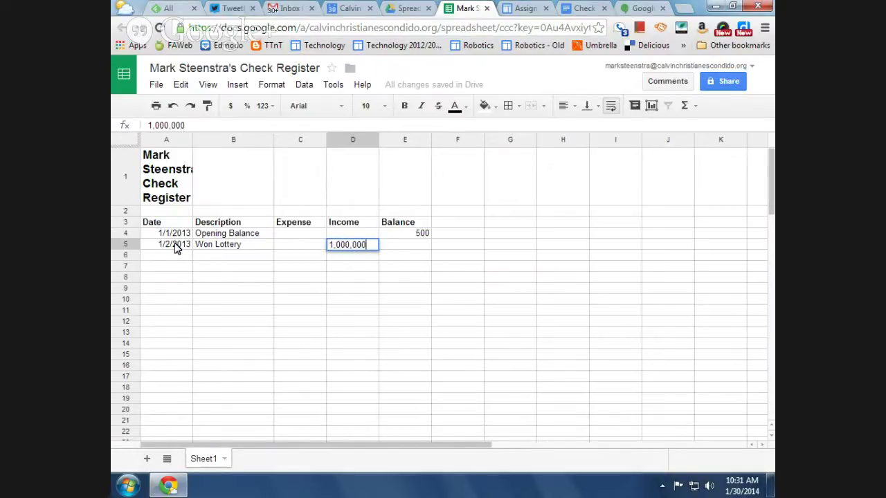
key("Return")
Enter row 6 with date 1/3 and the description Bought Yaught
key("Home")
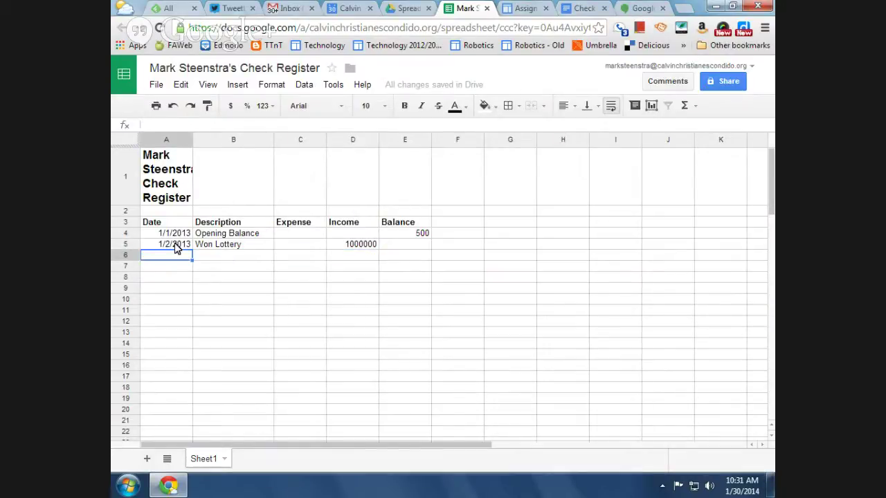
type("1/3")
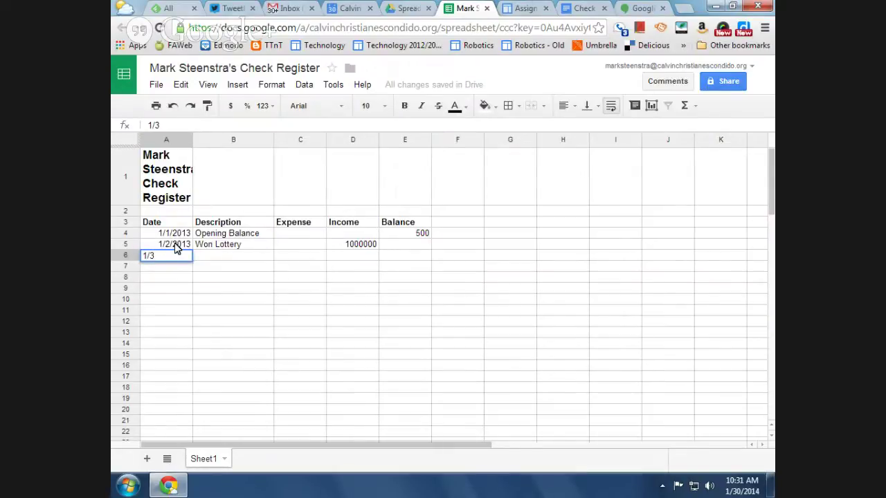
key("Tab")
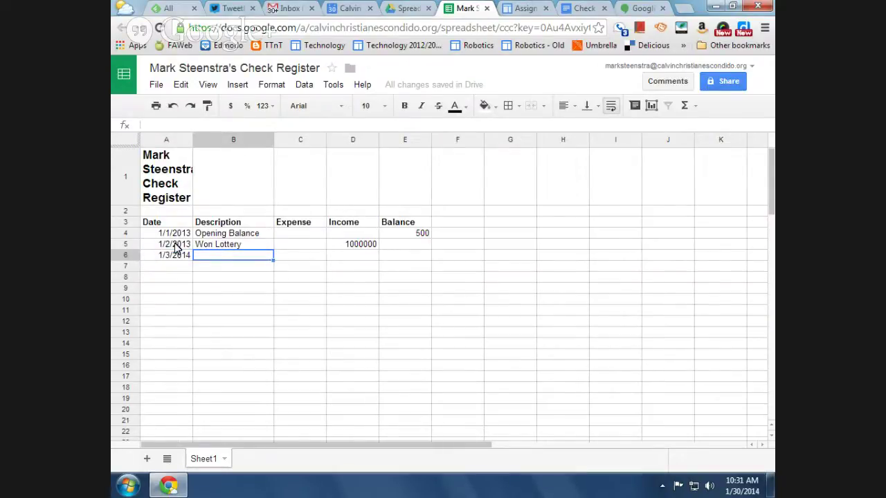
type("Bou")
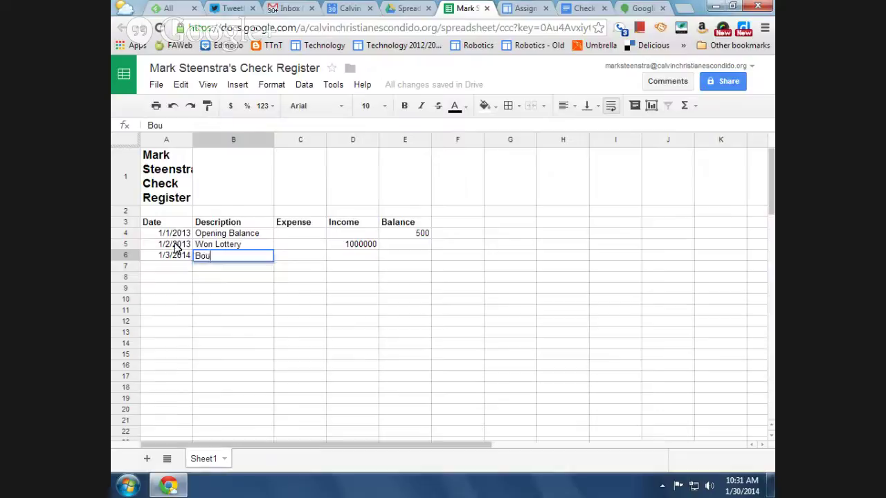
type("ght Yaught")
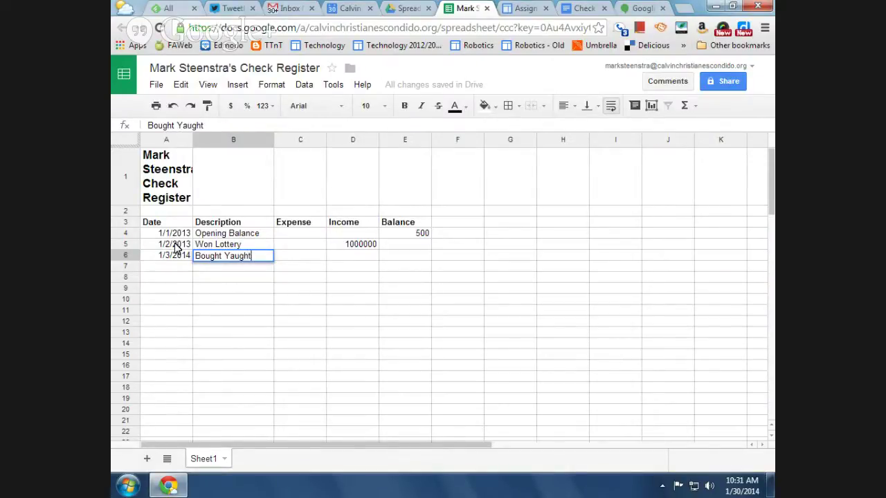
key("Tab")
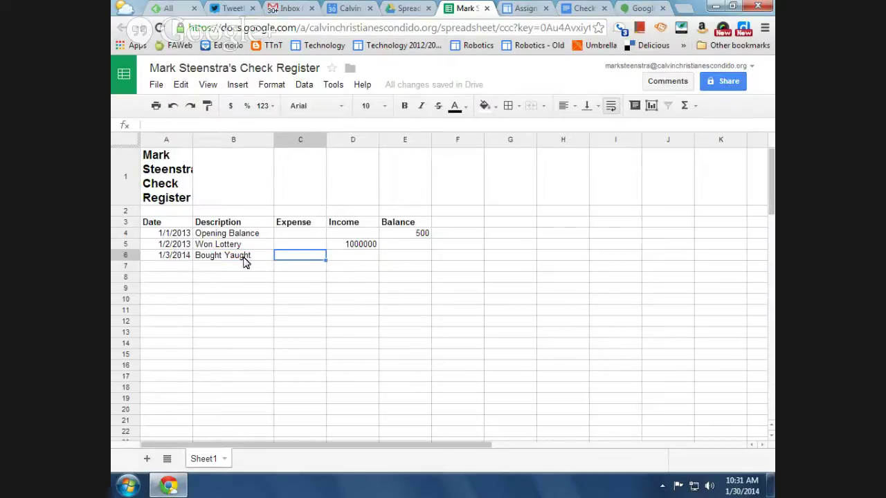
Check the spelling in the dictionary and correct B6 from Bought Yaught to Bought Yacht
left_click(243, 257)
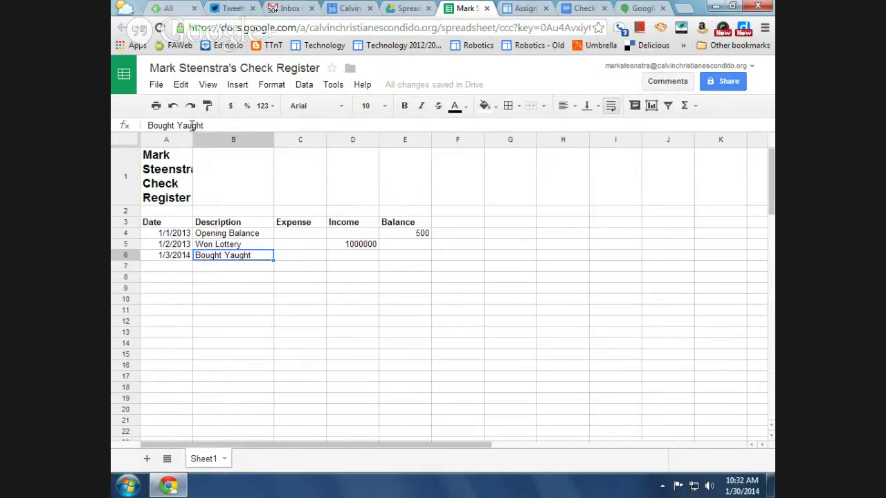
left_click(202, 127)
double_click(192, 124)
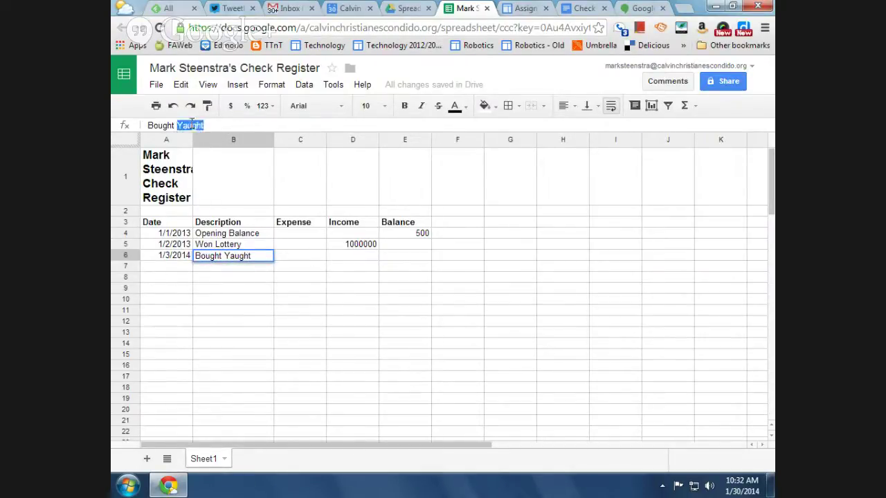
left_click(639, 28)
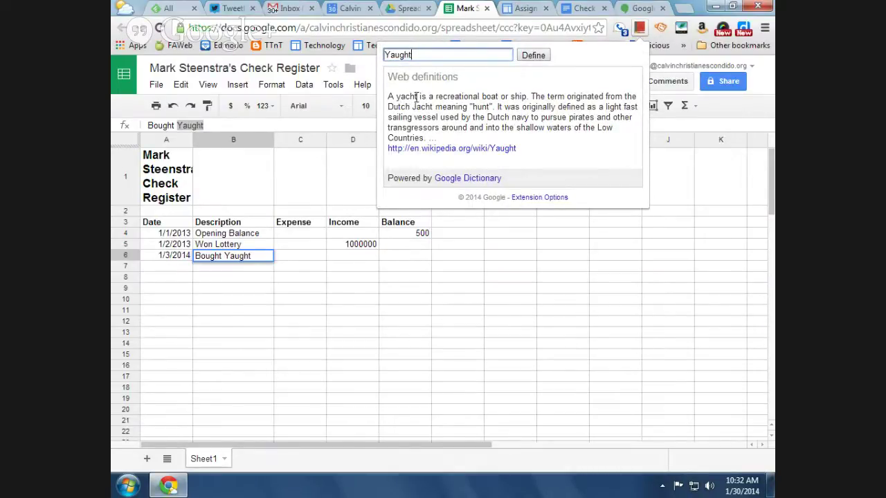
left_click(240, 255)
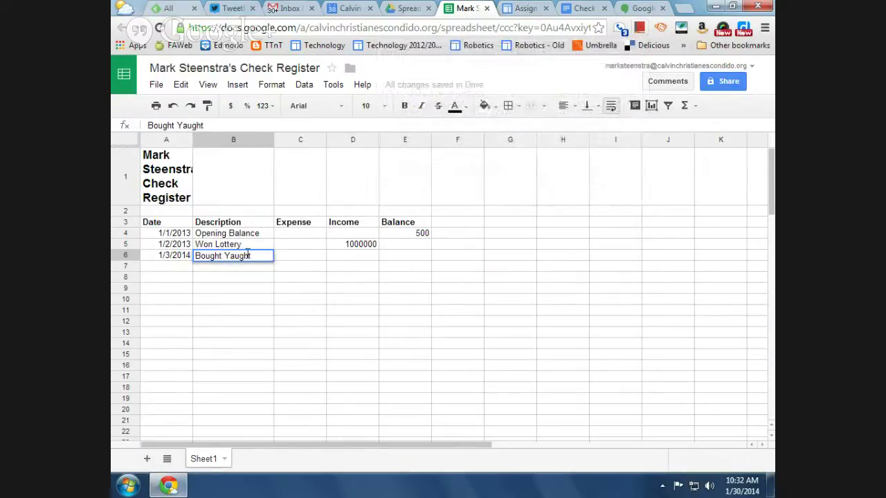
key("BackSpace")
key("BackSpace")
key("BackSpace")
type("ch")
left_click(308, 258)
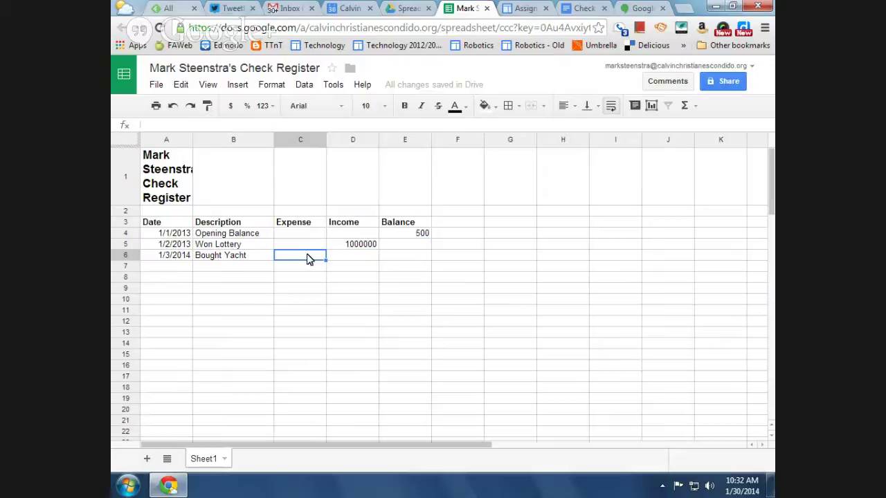
Record the 300,000 yacht expense, then add a 1/4 'Bought Porche' row with a 2000000 expense
type("300,000")
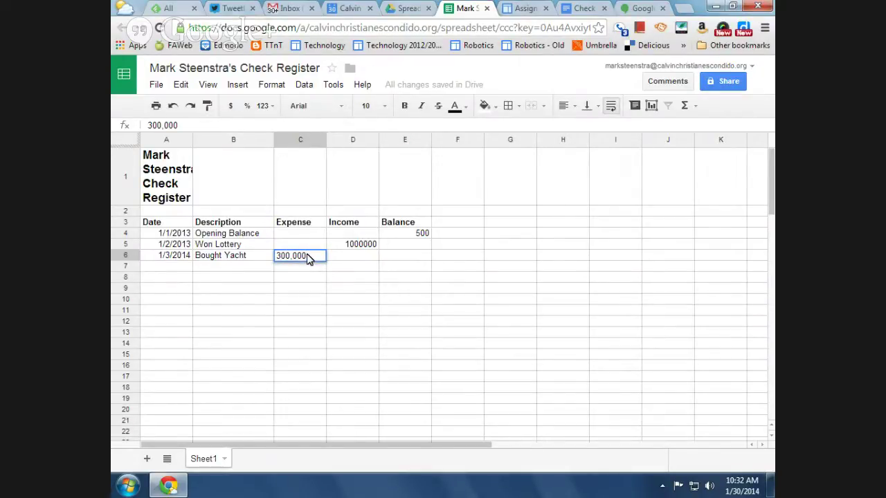
key("Tab")
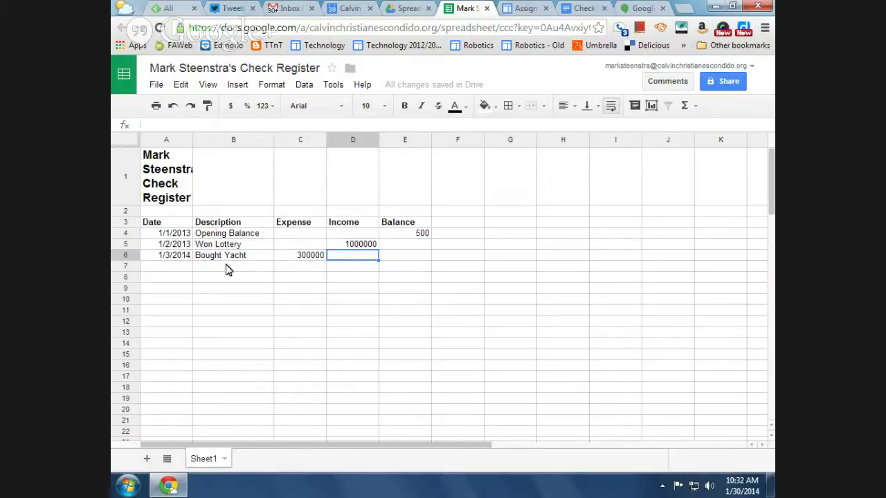
left_click(169, 269)
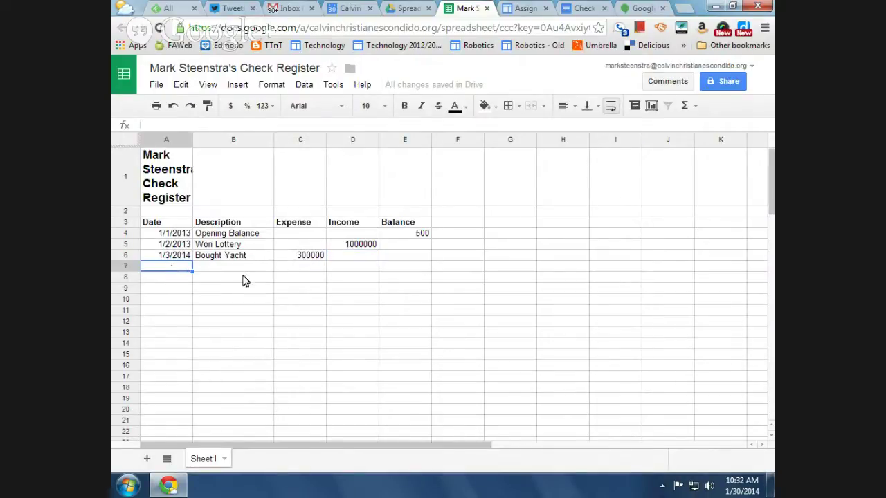
type("1/4")
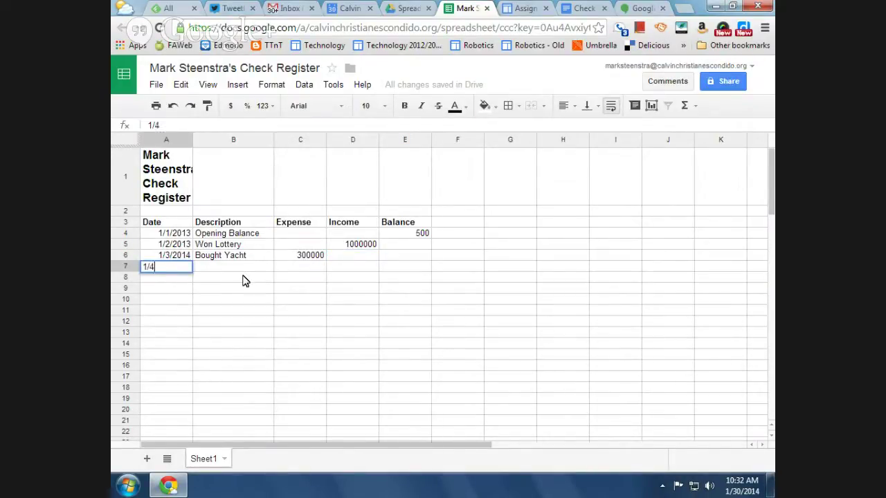
key("Tab")
type("B")
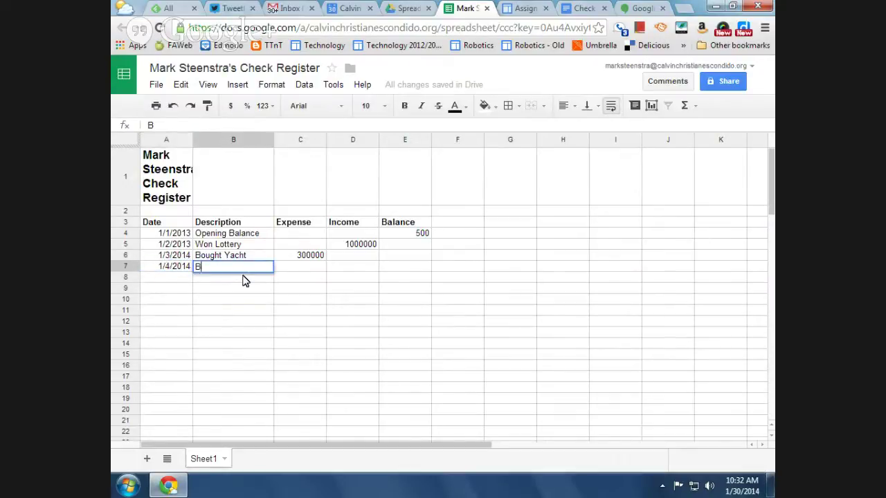
type("ought Por")
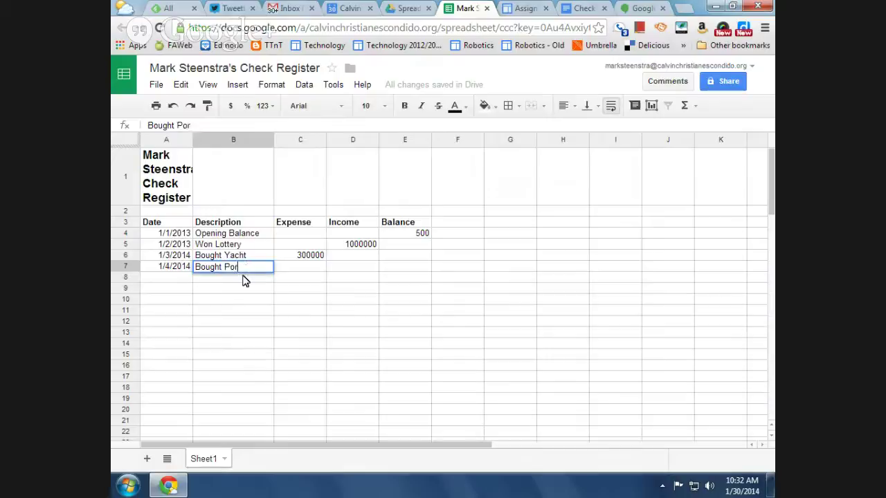
type("che")
key("Tab")
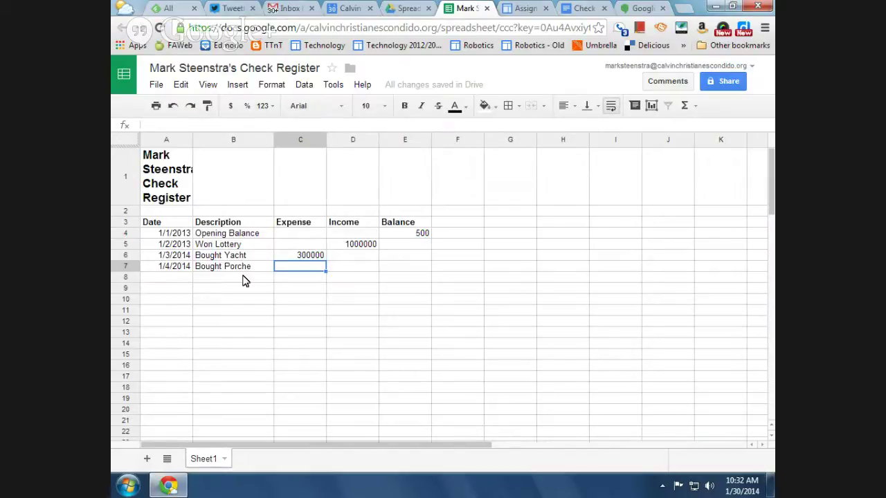
type("200")
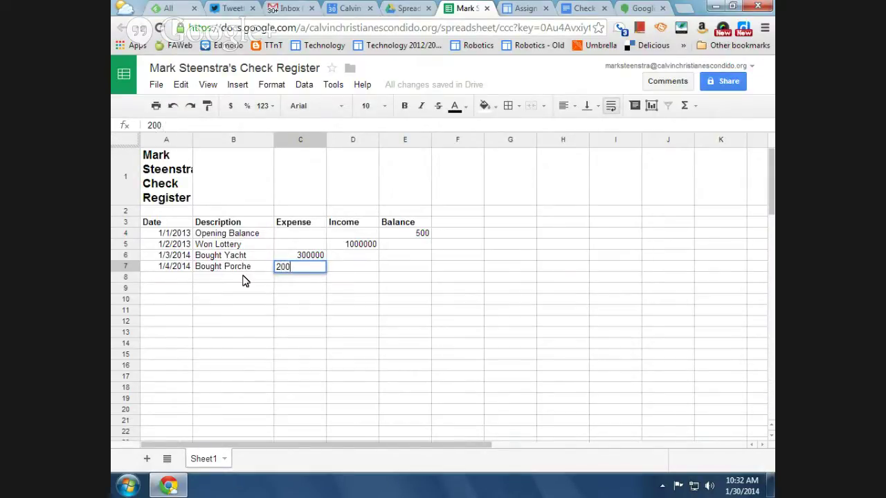
type("0000")
key("Tab")
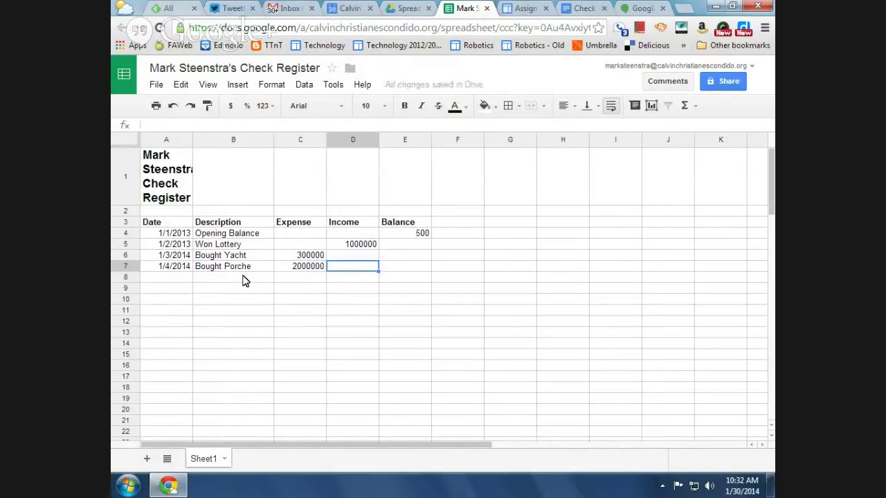
Date the next row 1/5 and correct the Porche expense in C7 to 200000
left_click(175, 281)
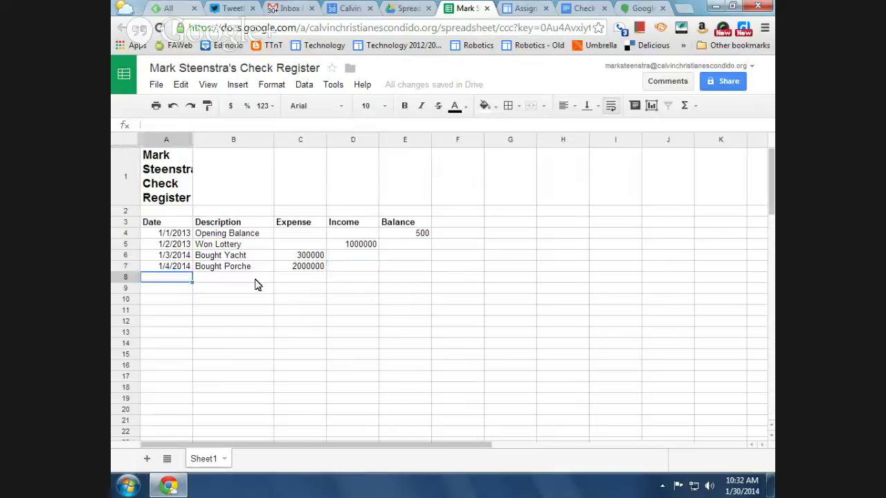
type("1/")
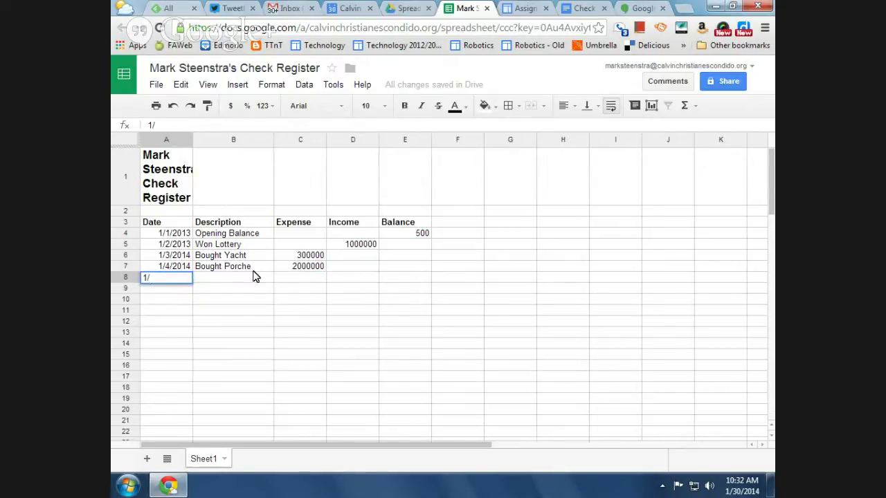
type("5")
left_click(294, 270)
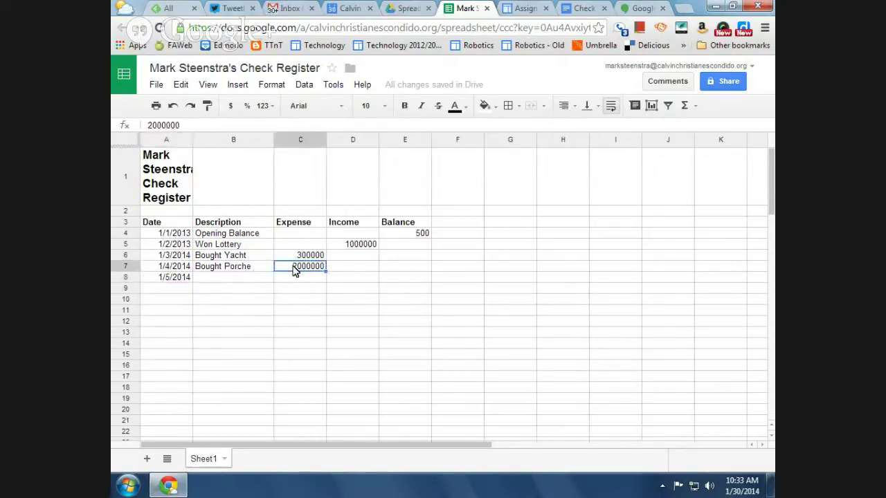
key("BackSpace")
type("2000")
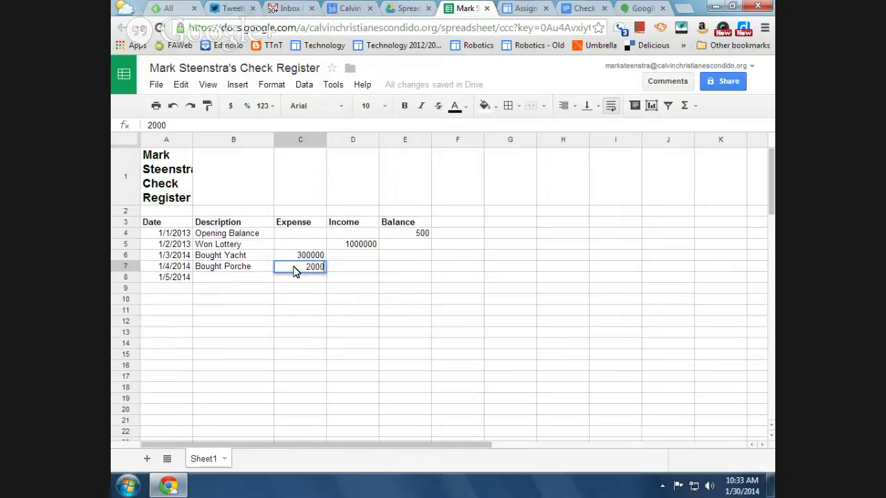
type("00")
key("Return")
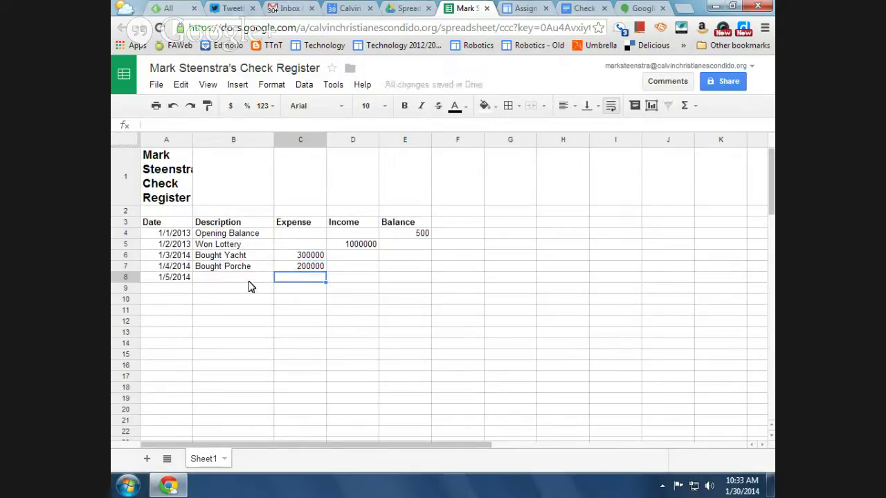
Add an 'Allowance' description in B8 with 10 as its income
left_click(233, 280)
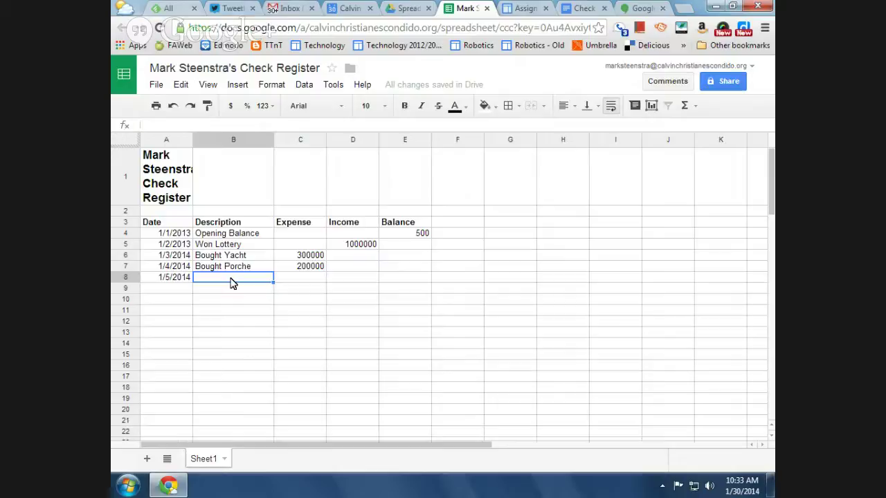
type("Allo")
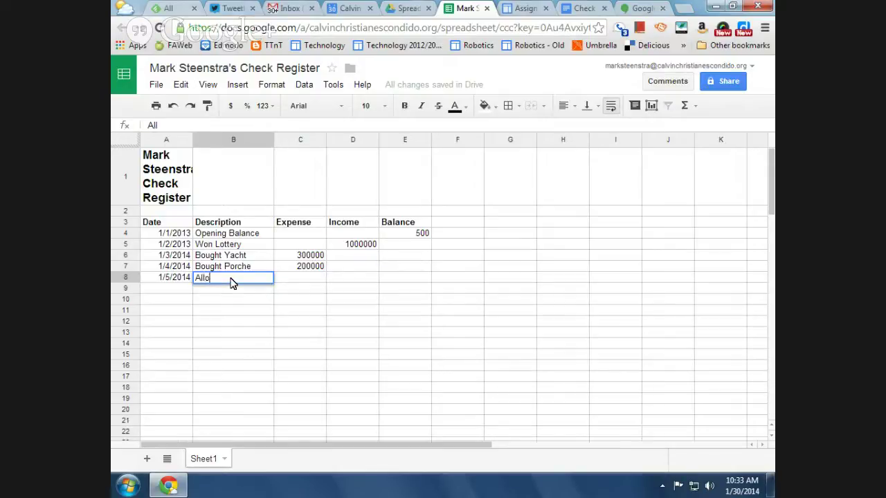
type("wance")
left_click(361, 278)
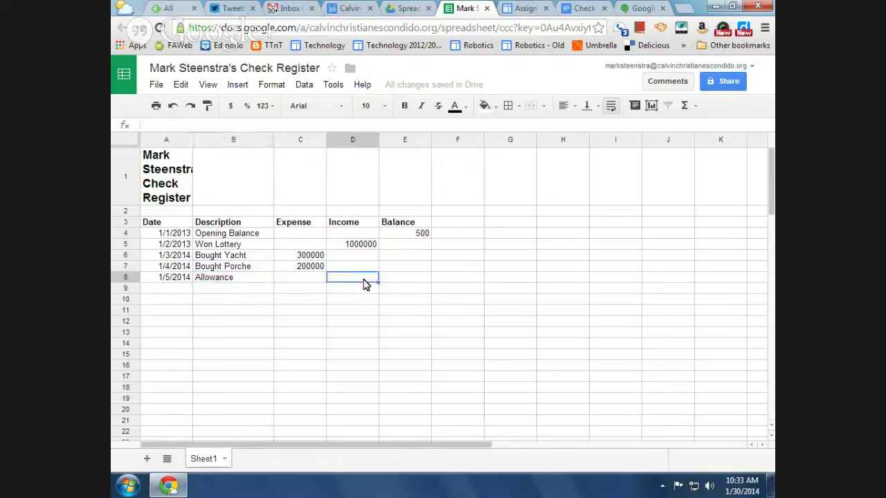
type("10")
key("Return")
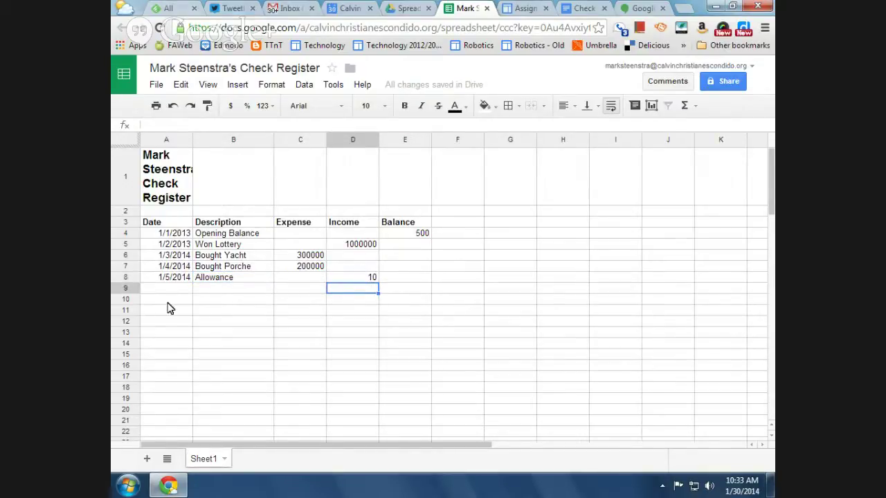
Add the 2/15 'Lunch' row with a 7.23 expense
left_click(180, 290)
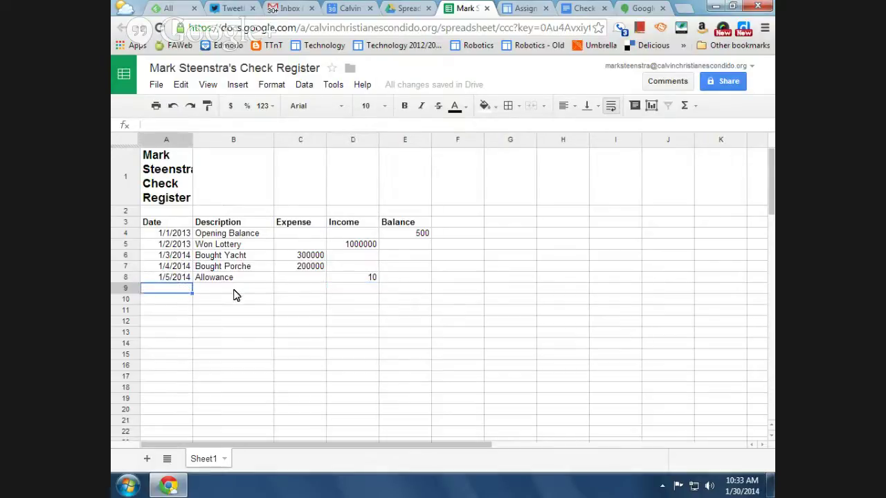
type("1/")
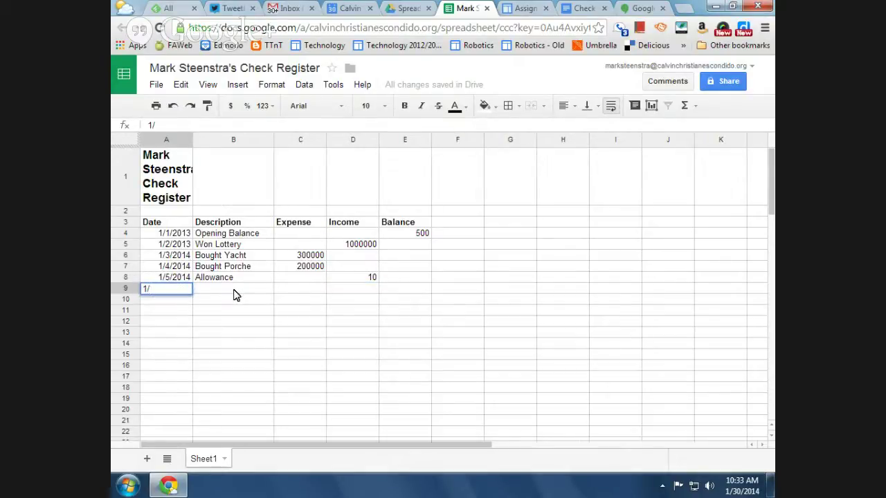
key("BackSpace")
key("BackSpace")
type("2/15")
key("Tab")
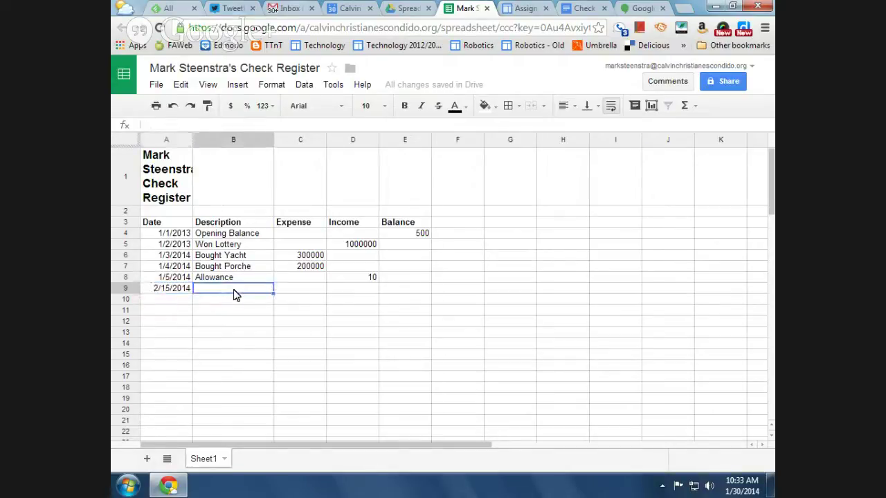
type("Lunch")
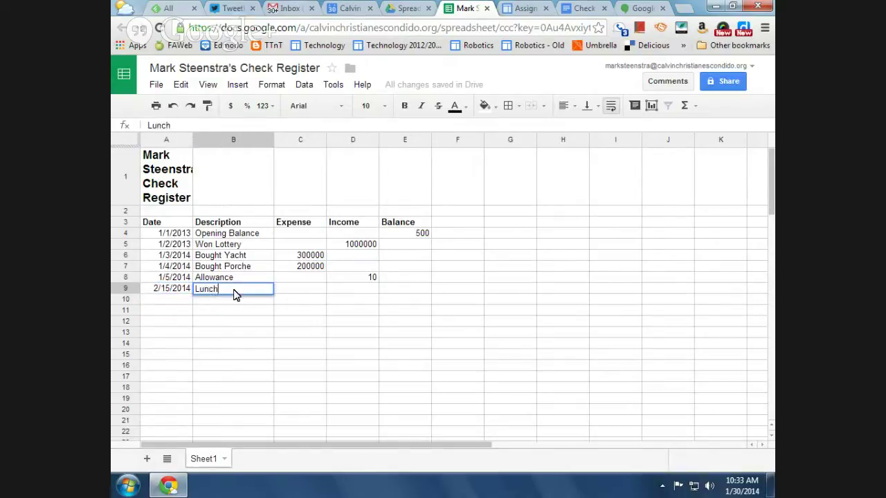
key("Tab")
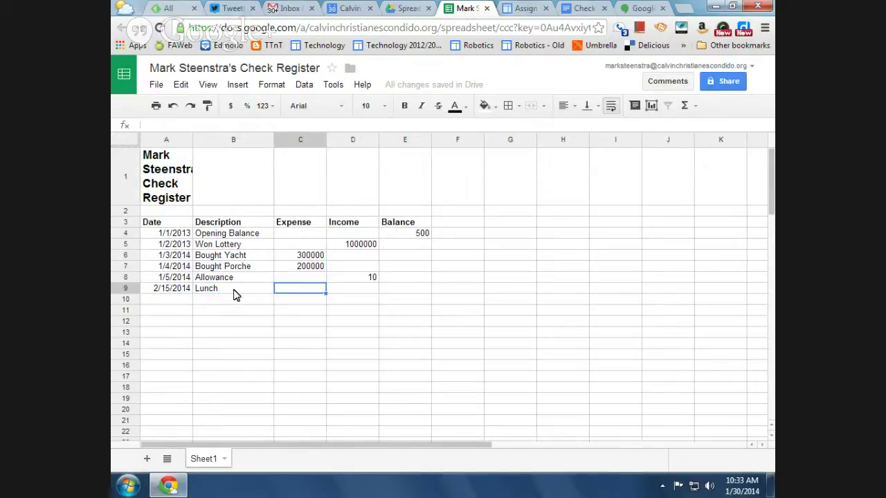
type("7.")
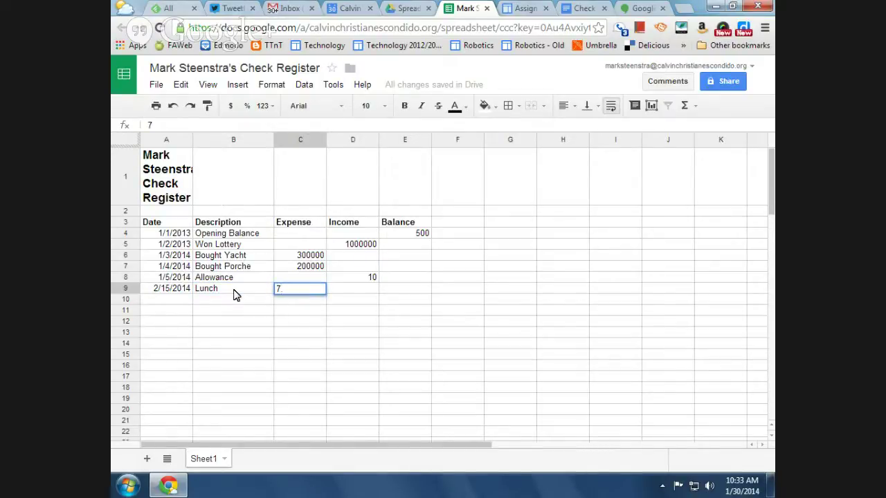
type("23")
key("Tab")
key("Tab")
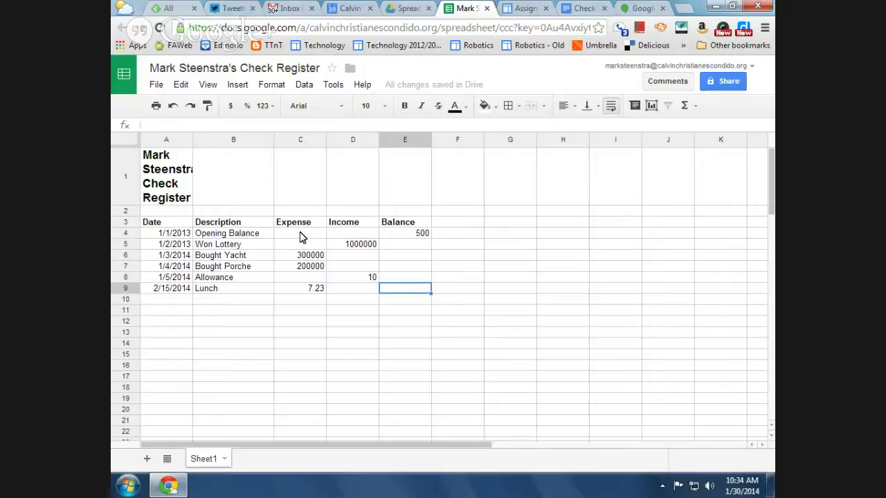
Format the C4:E9 amounts as dollar currency and widen the Income and Expense columns
left_click_drag(299, 236, 412, 296)
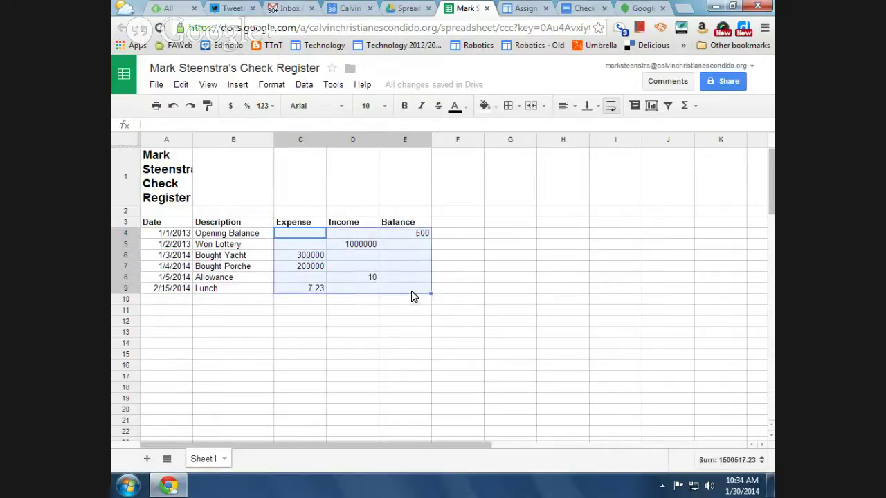
left_click(231, 107)
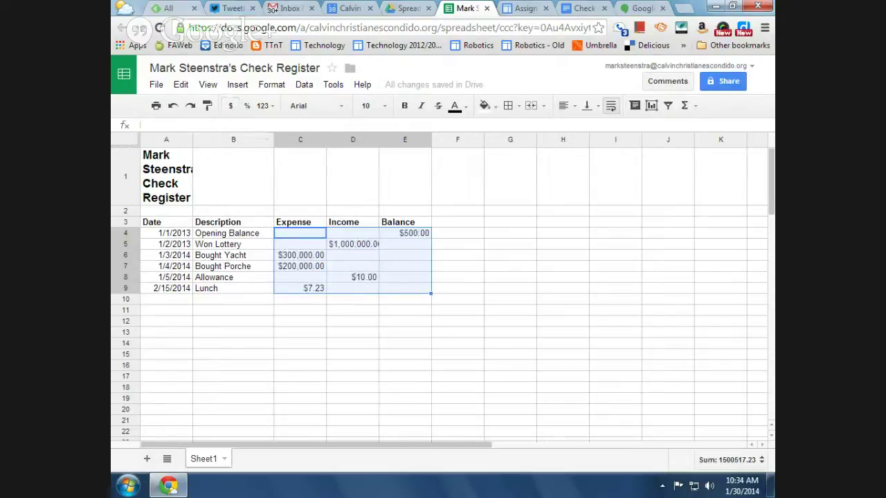
left_click_drag(408, 344, 408, 333)
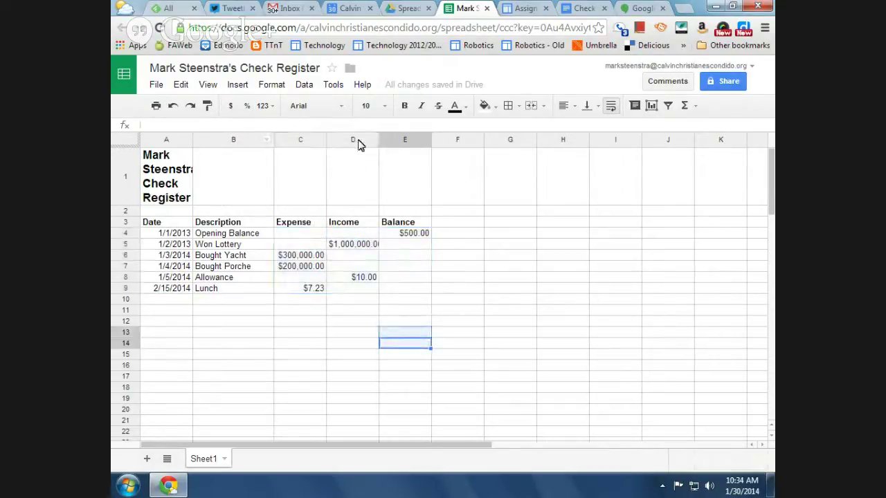
left_click_drag(377, 138, 387, 139)
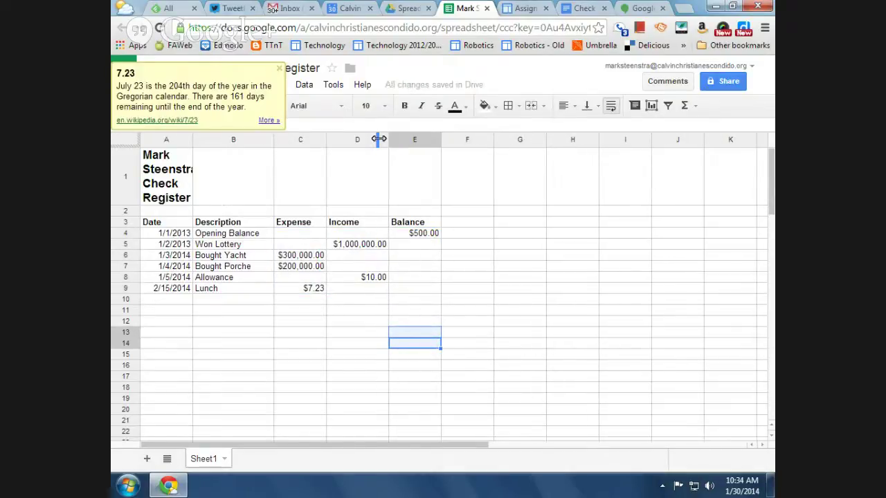
left_click_drag(326, 141, 328, 141)
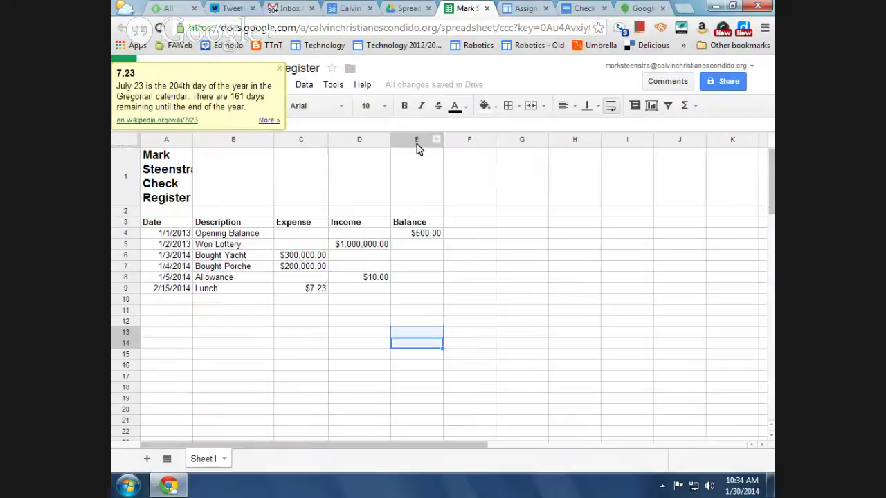
Merge the title row into one cell spanning columns A to E
left_click(279, 69)
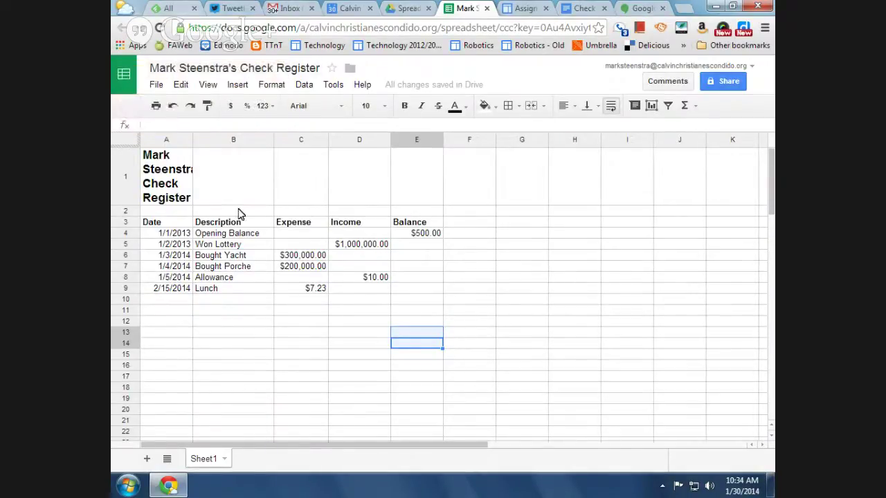
left_click_drag(177, 183, 404, 190)
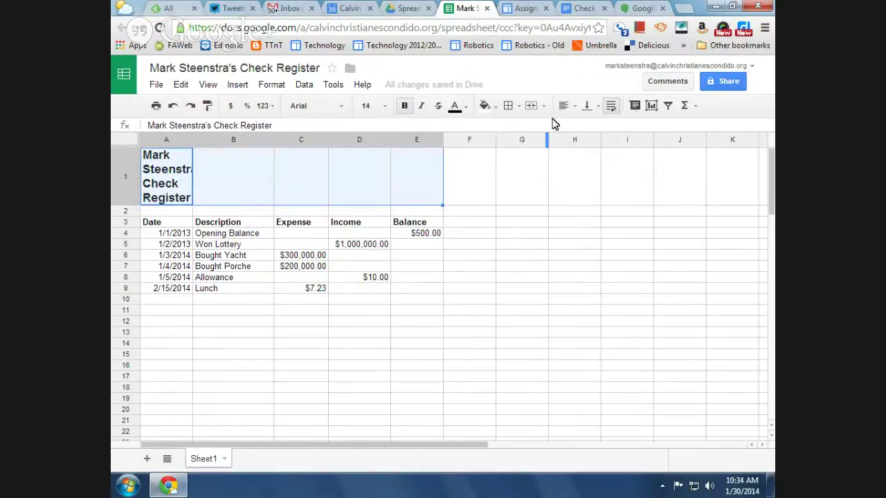
left_click(530, 106)
left_click(326, 270)
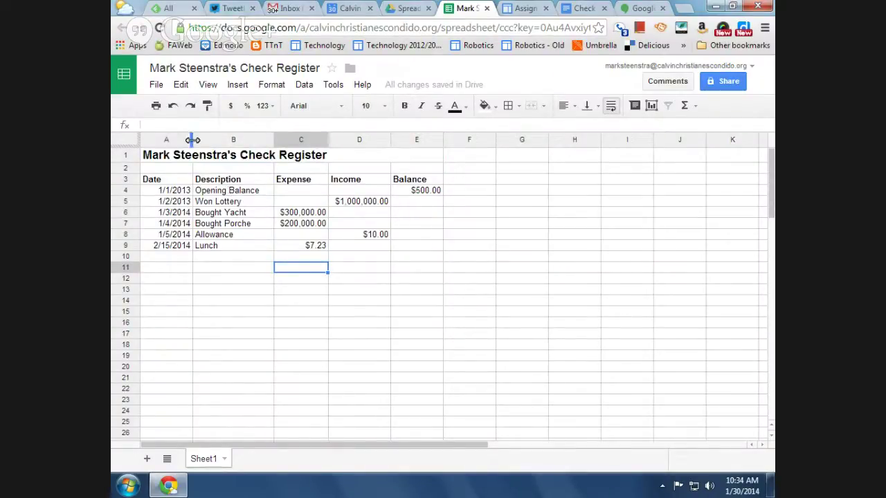
Narrow column A slightly so the dates fit snugly
left_click_drag(193, 140, 187, 141)
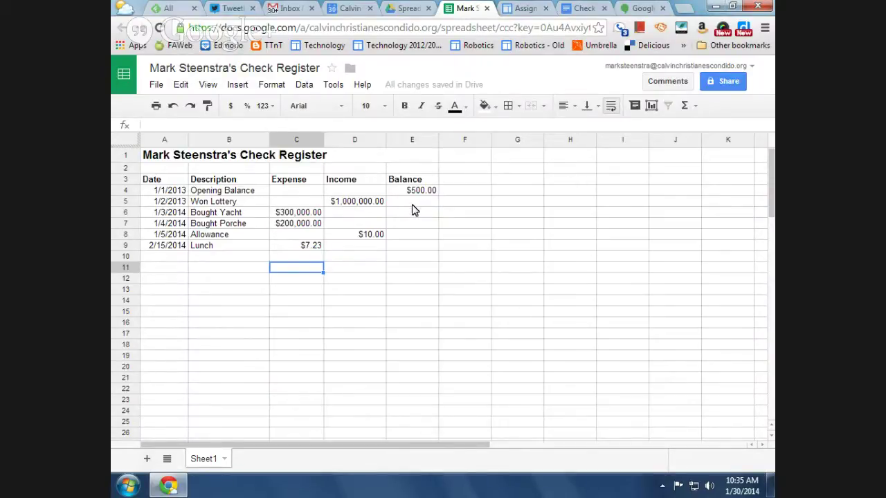
Begin a formula with = in Balance cell E5 for the Won Lottery row
left_click(409, 204)
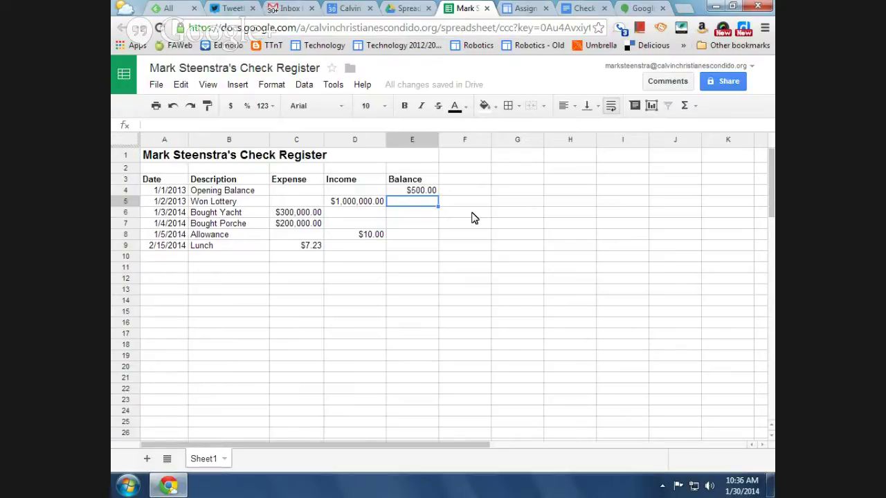
type("=")
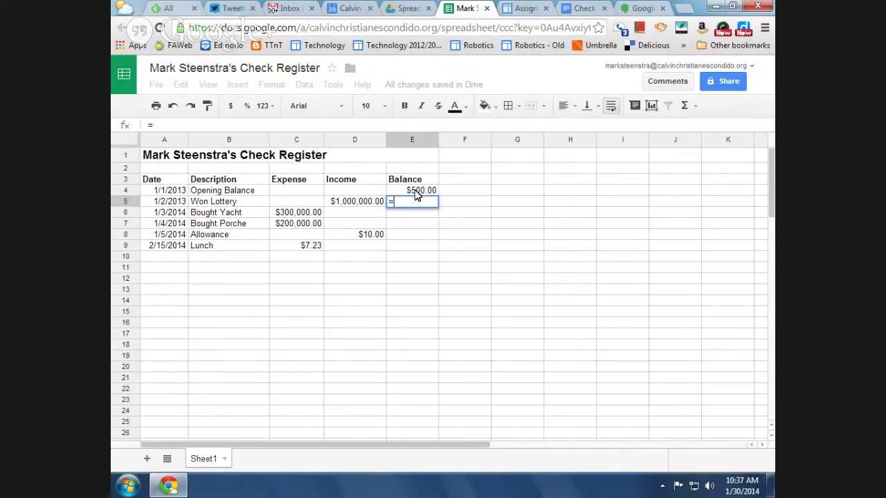
Enter =E4+D5 in E5 to show $1,000,500.00, and widen column E to fit it
left_click(415, 192)
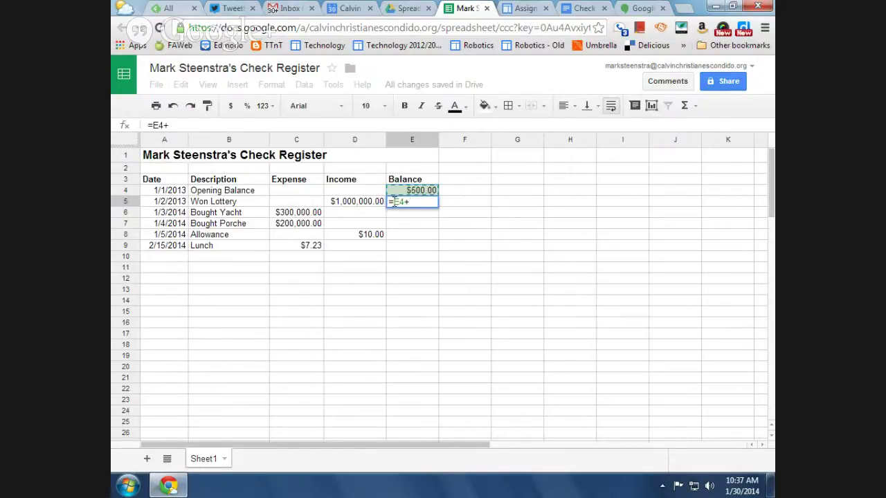
type("+")
left_click(355, 204)
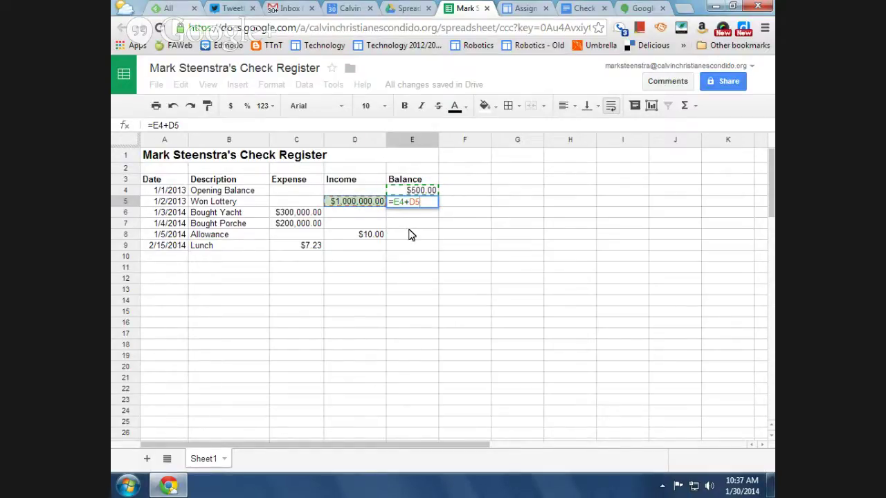
key("Return")
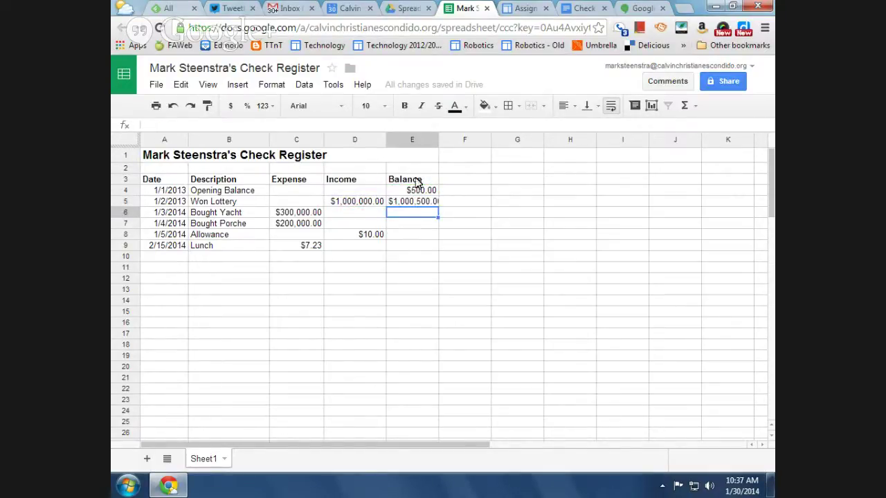
left_click_drag(439, 140, 451, 138)
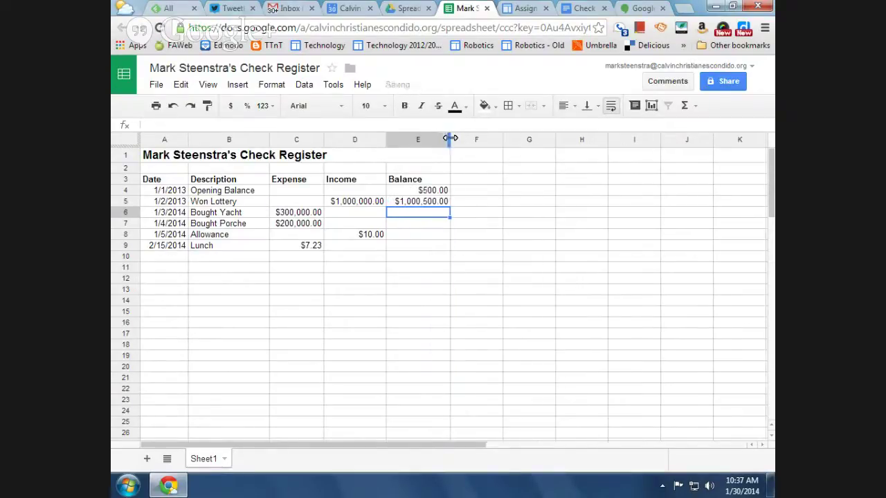
left_click(418, 204)
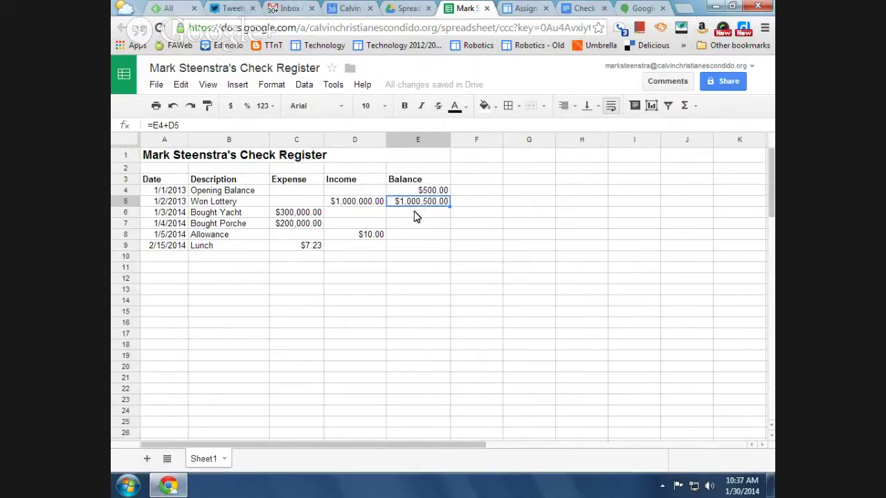
left_click(418, 214)
Fill E5's formula into E6, then edit E5 to read =E4+D5-C5
left_click(420, 203)
left_click_drag(451, 206, 450, 216)
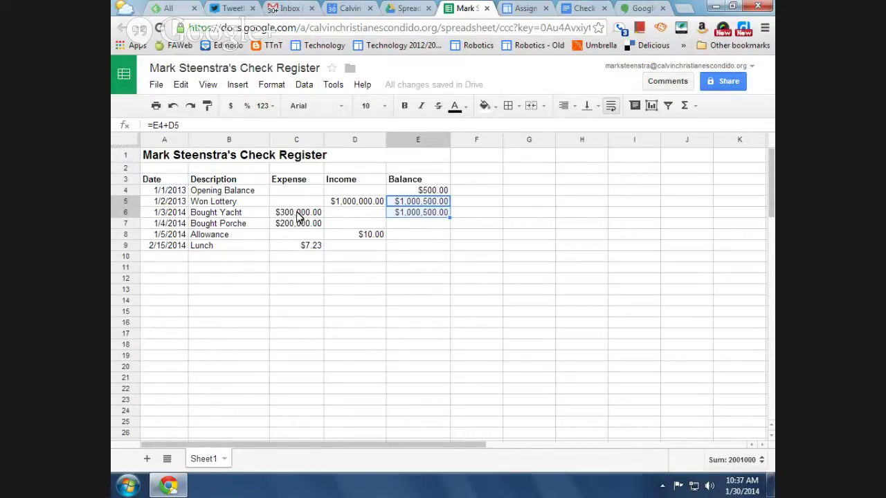
left_click(418, 202)
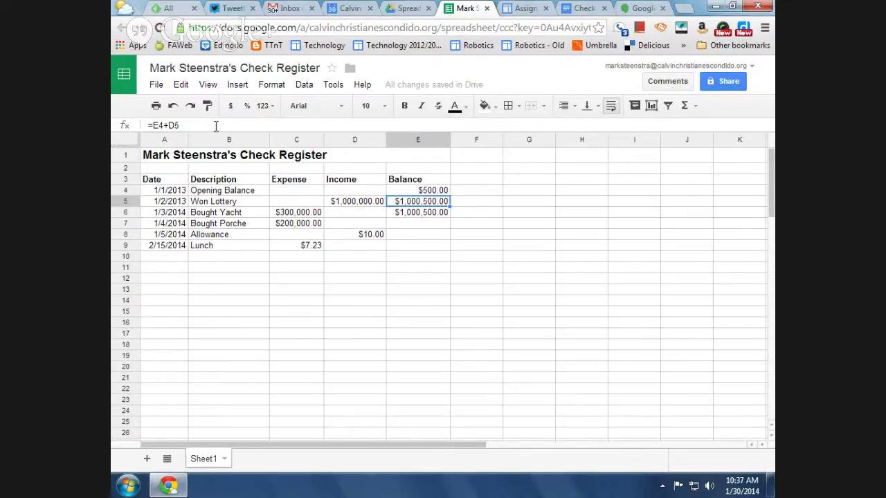
left_click(214, 125)
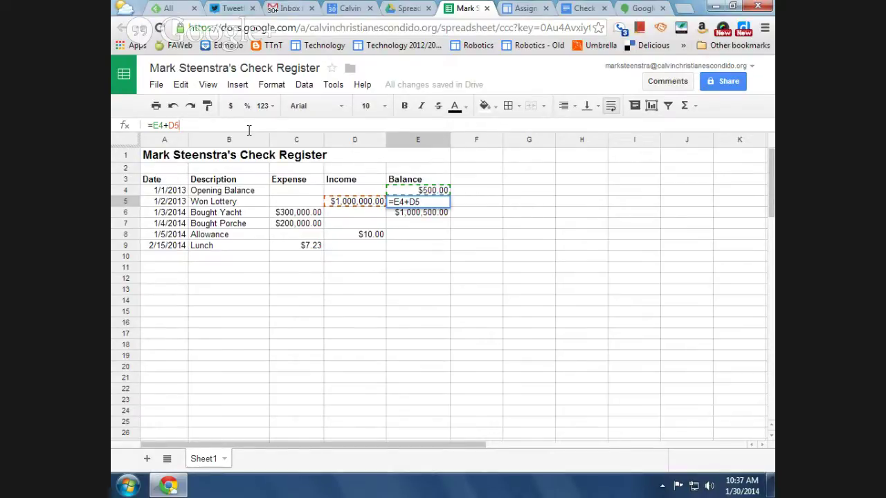
type("-")
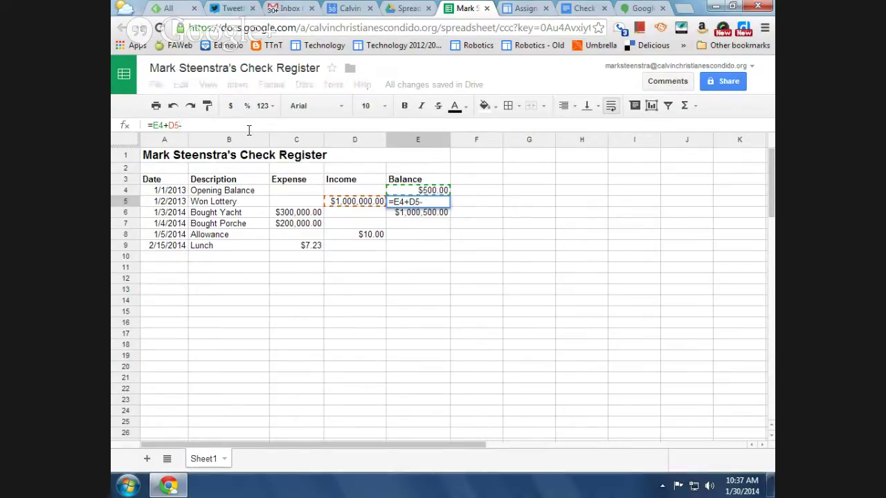
left_click(291, 205)
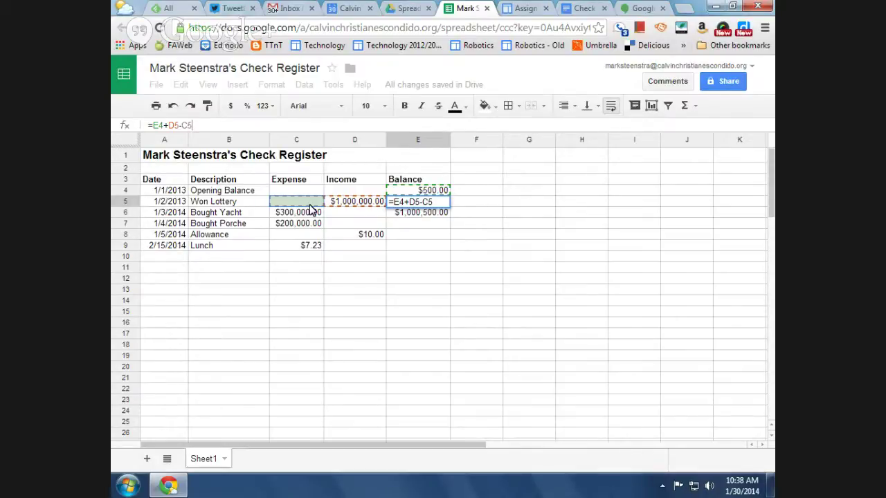
key("Return")
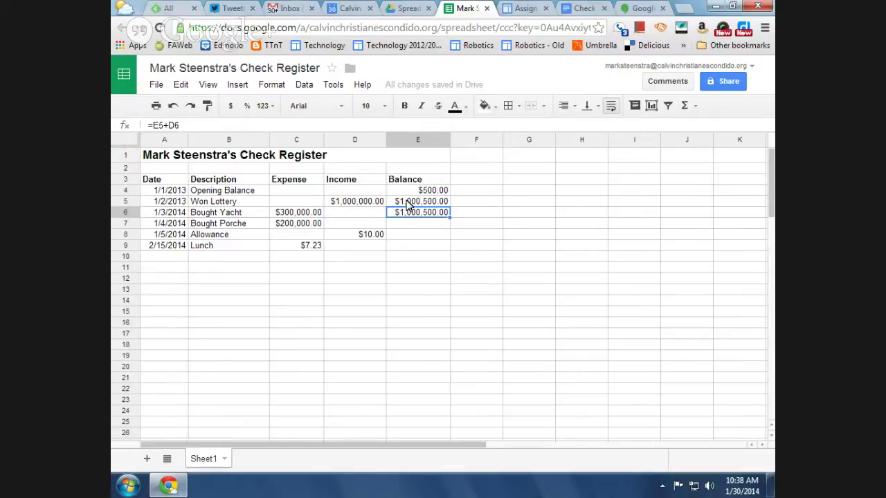
Fill the E5 balance formula down to E9, giving balances from $700,500.00 to $500,502.77
left_click(415, 203)
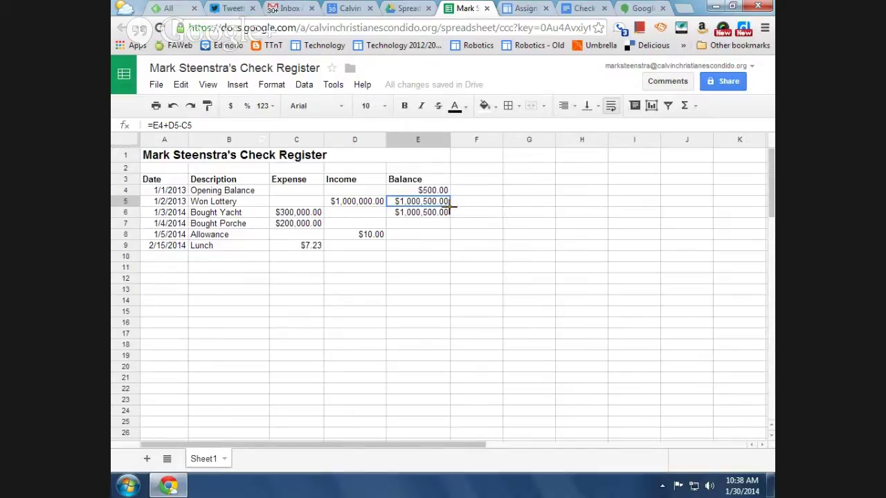
left_click_drag(449, 213, 450, 214)
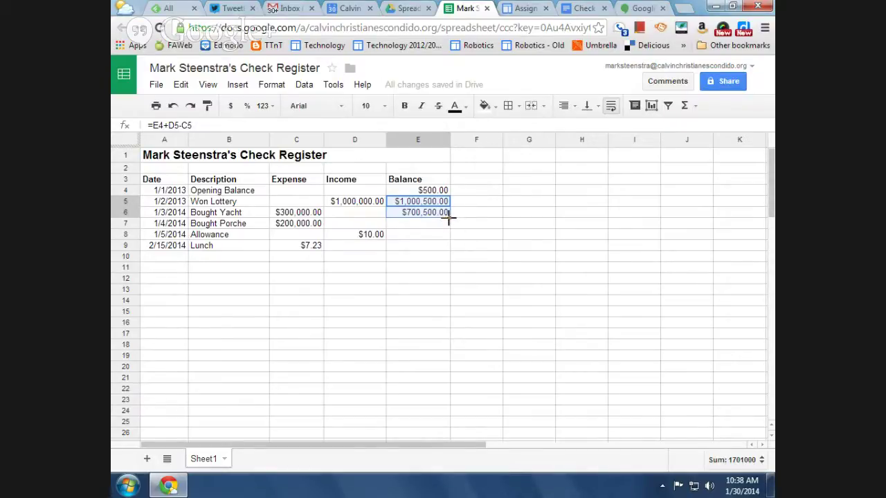
left_click_drag(448, 219, 447, 247)
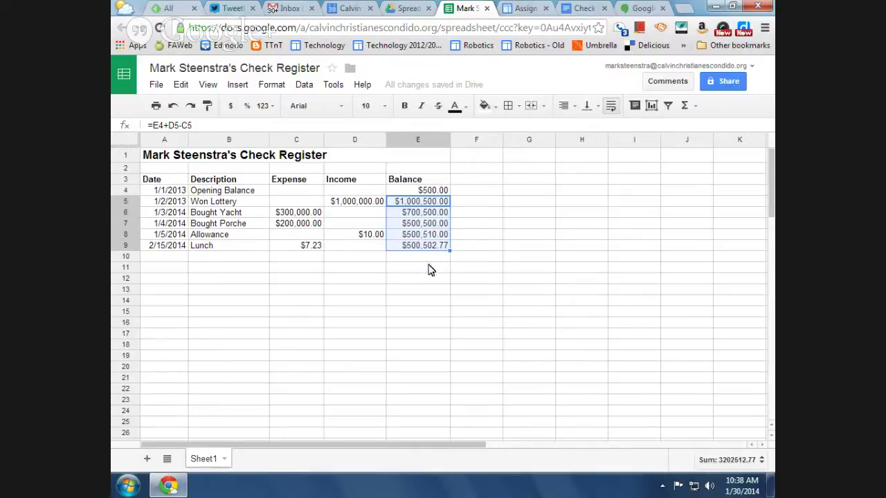
left_click(305, 225)
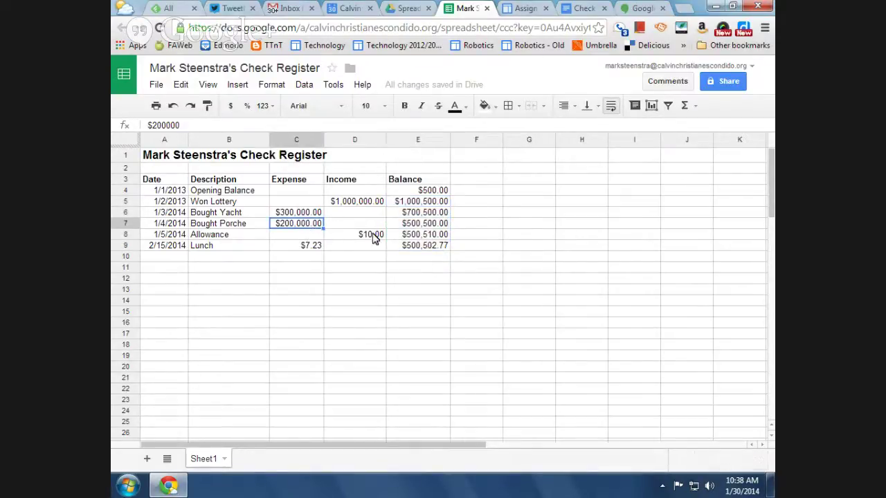
left_click(420, 236)
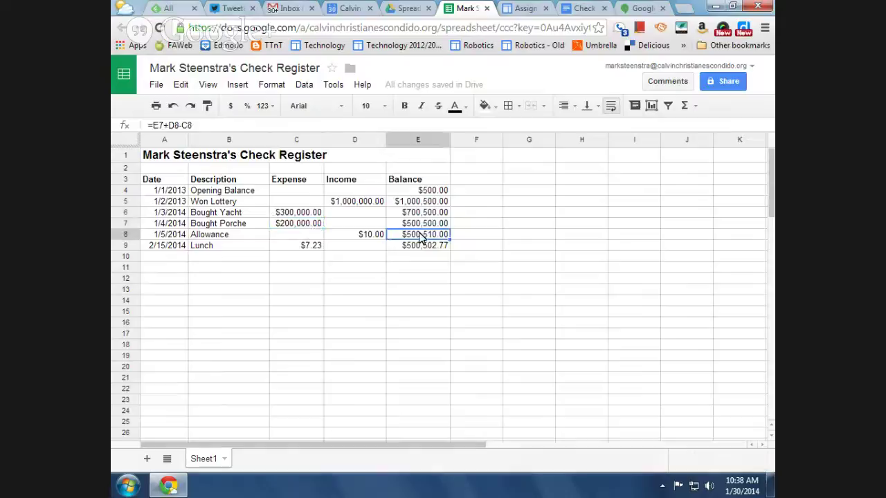
left_click(308, 249)
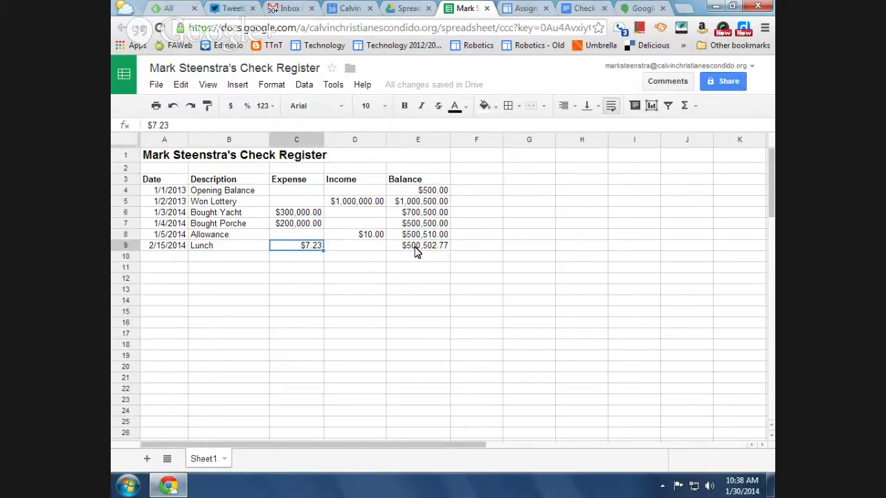
left_click(417, 202)
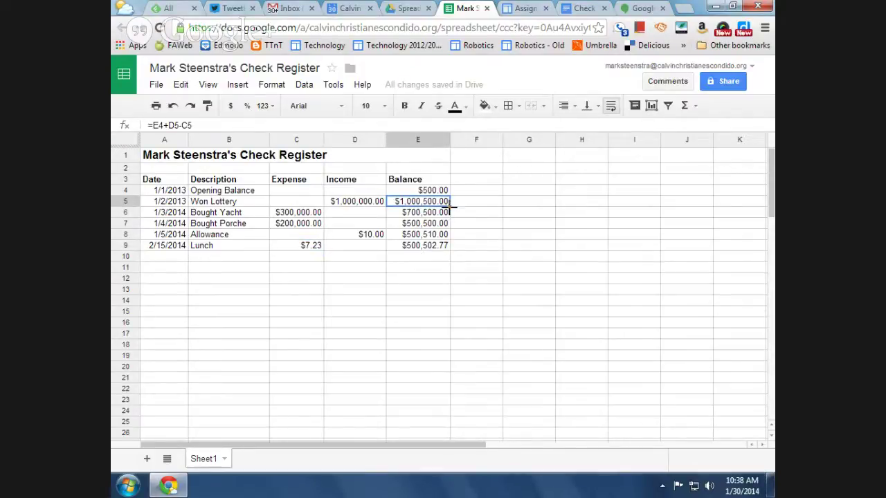
left_click_drag(450, 203, 447, 247)
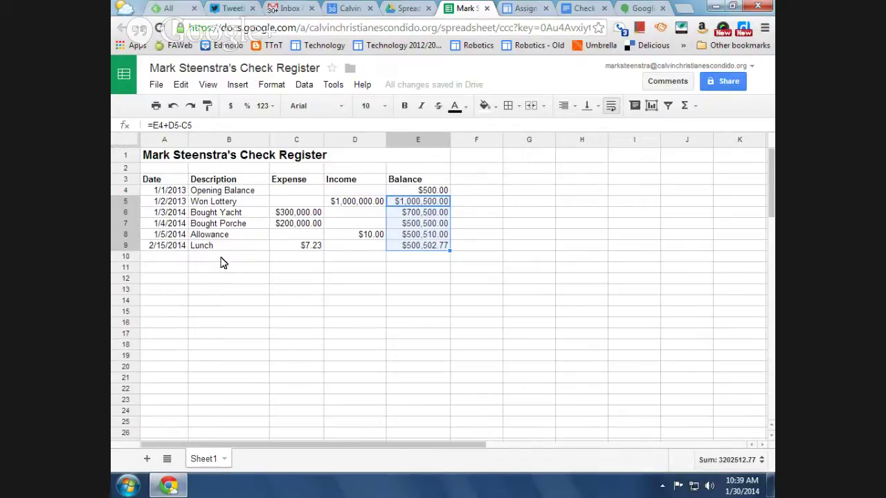
Type 'Total:' into B10 and make it bold and right-aligned
left_click(232, 259)
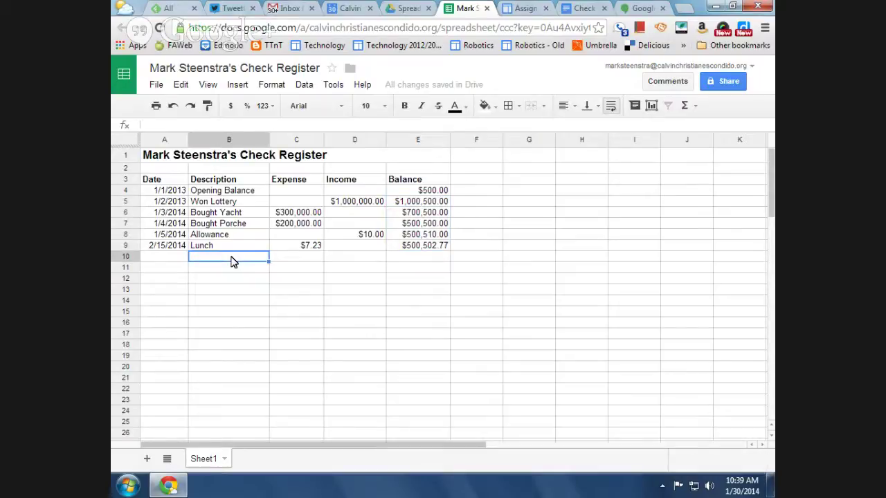
type("Total")
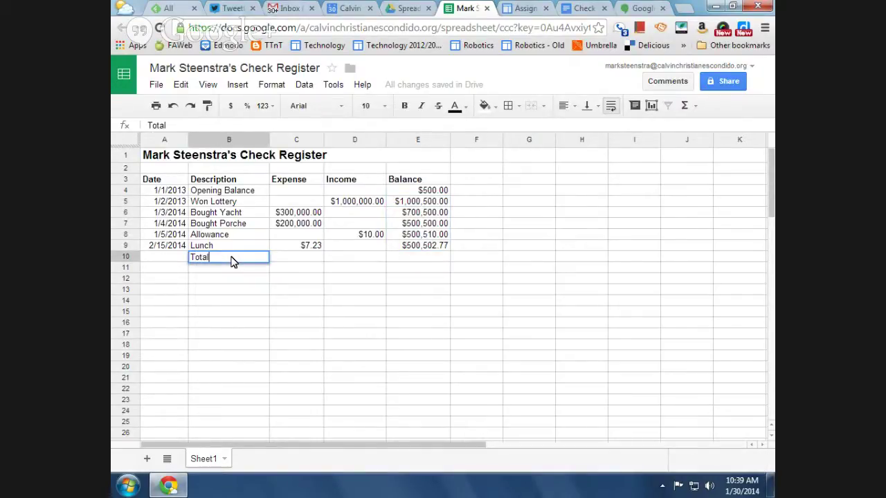
type(":")
key("Return")
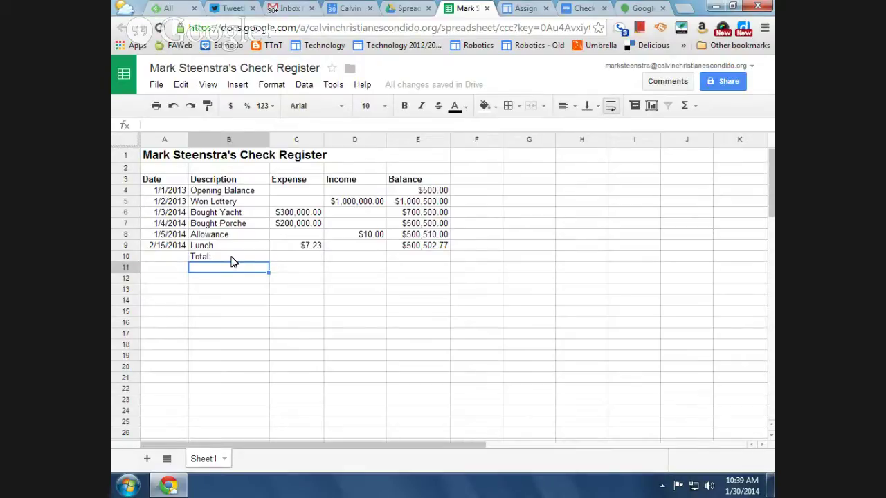
left_click(211, 258)
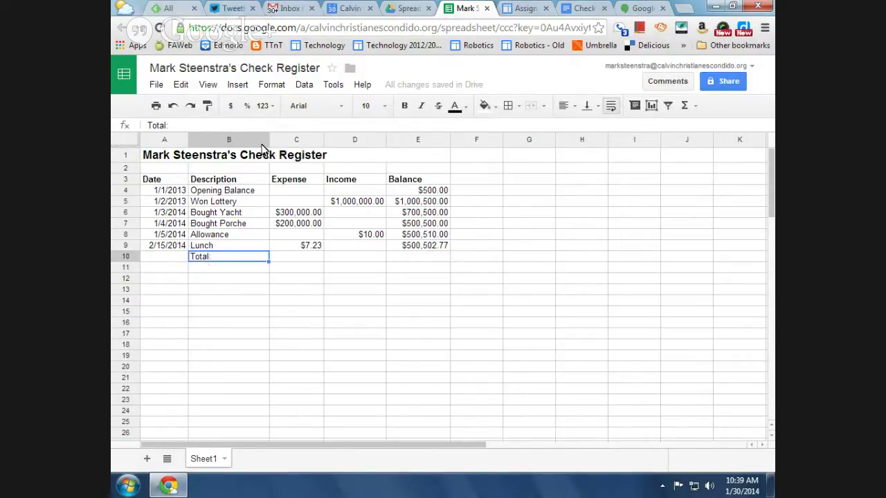
left_click(406, 107)
left_click(573, 109)
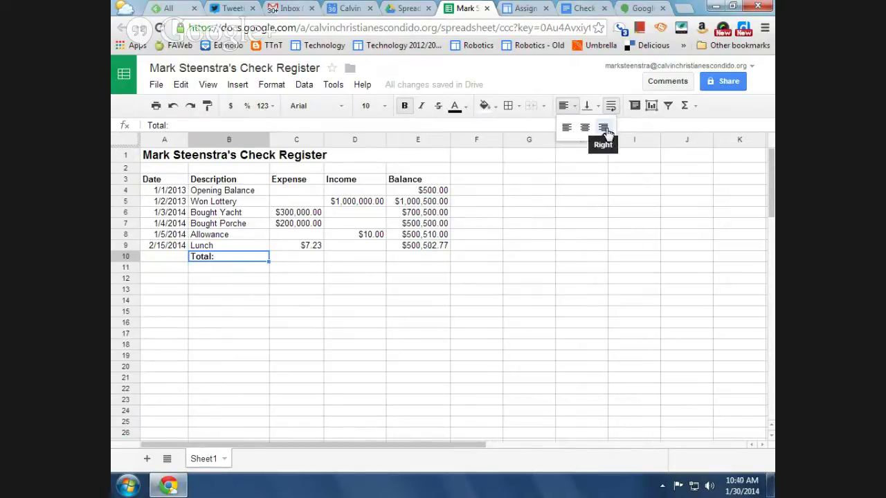
left_click(604, 129)
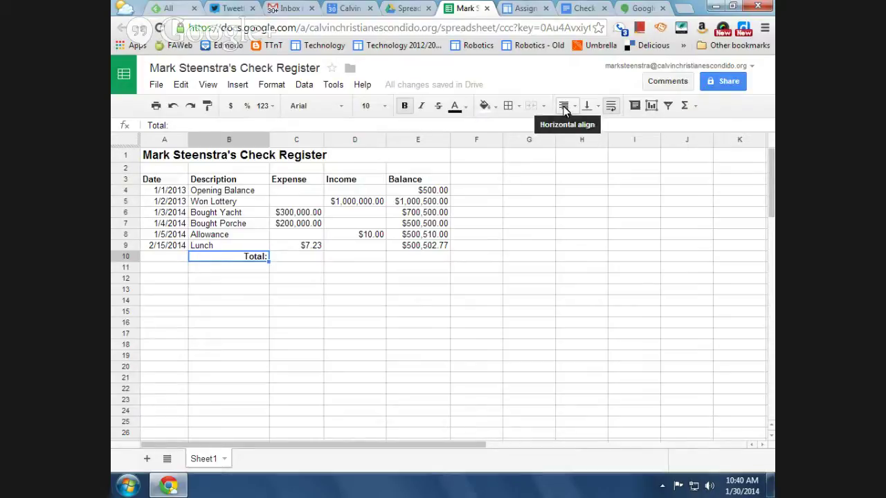
left_click(296, 262)
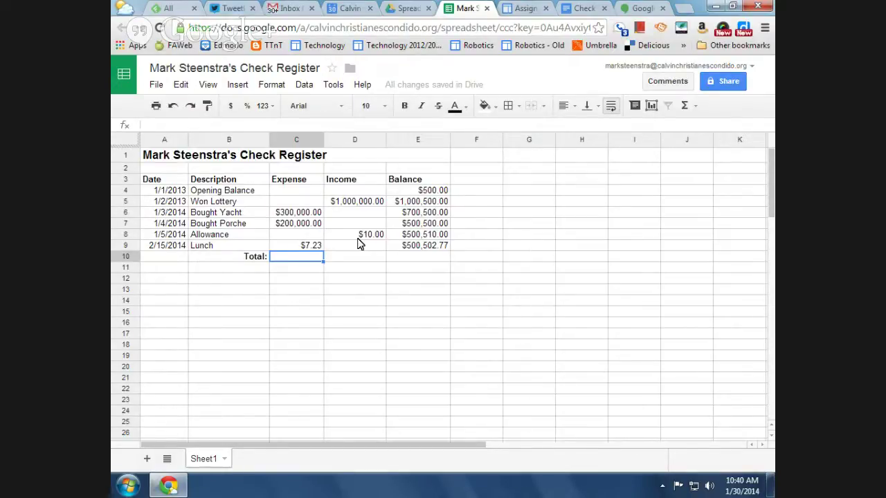
Enter =sum(C4:C9) in C10, totalling expenses at $500007.23
type("=")
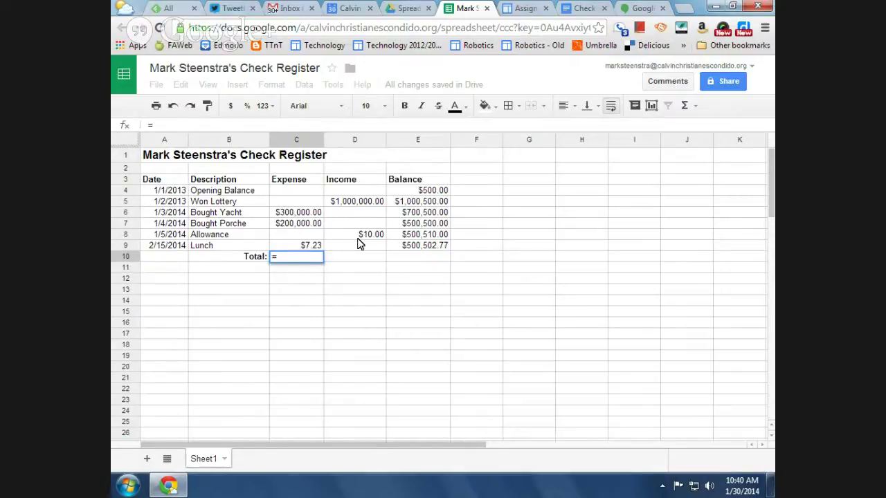
type("sum(")
left_click_drag(307, 189, 311, 242)
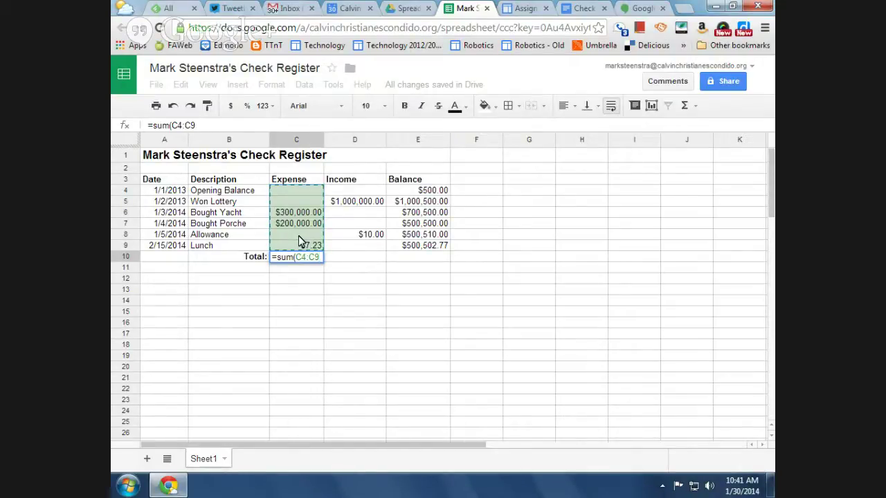
key("Return")
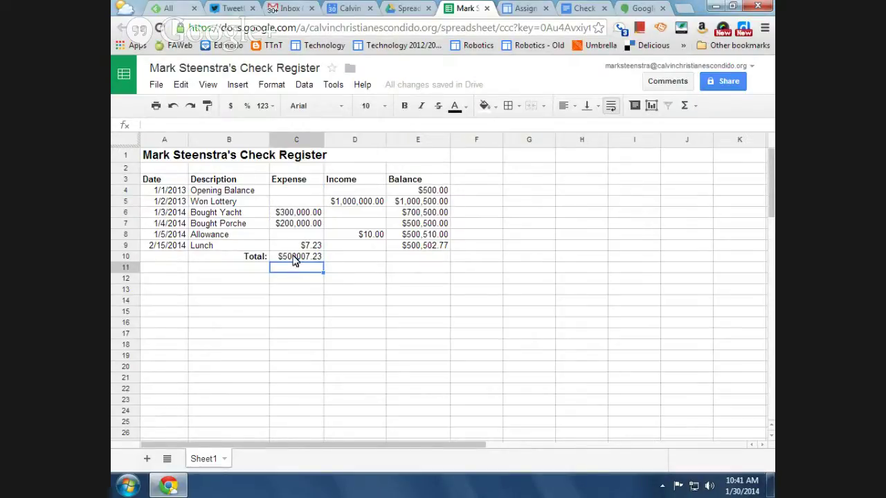
left_click(302, 258)
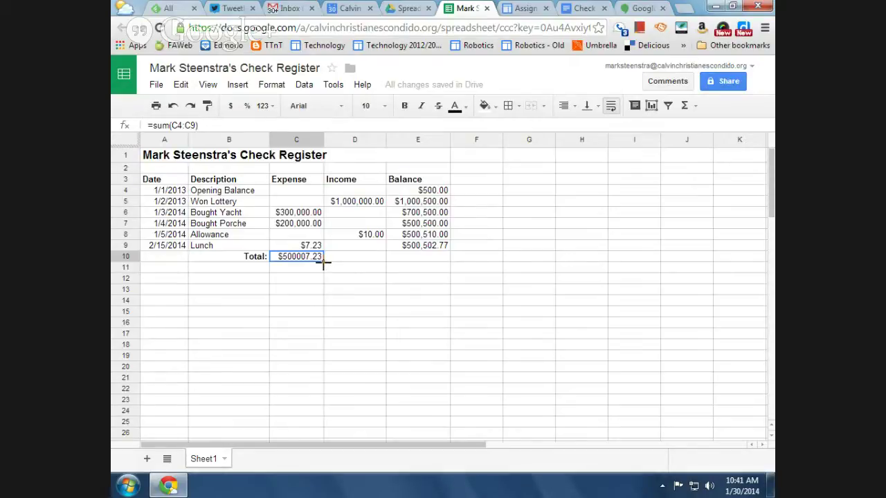
Copy the SUM formula into D10 and format it as currency, showing $1,000,010.00
left_click_drag(323, 262, 373, 267)
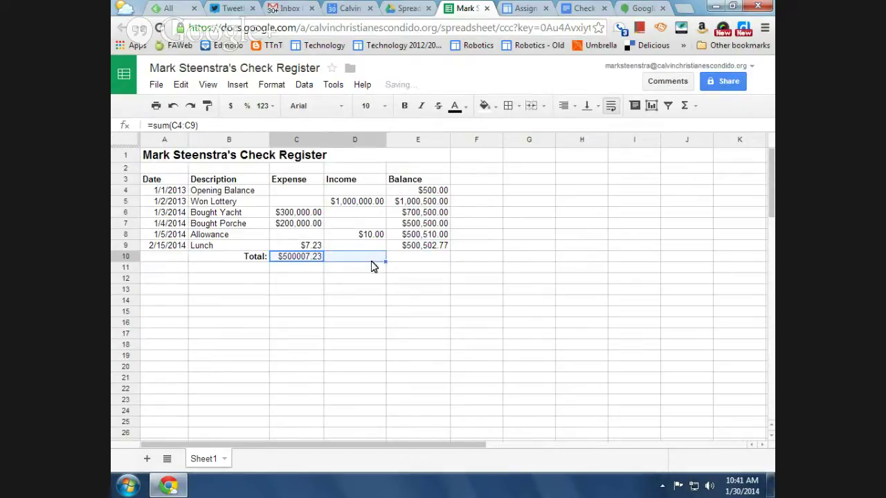
left_click(356, 259)
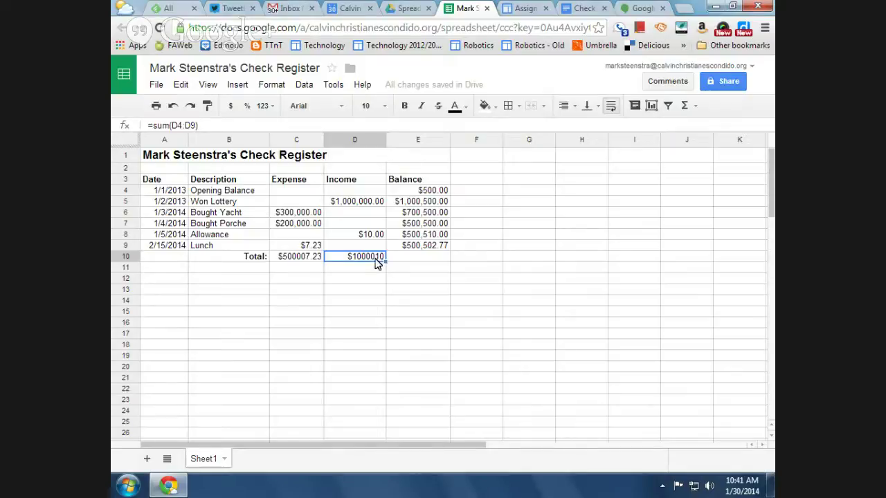
left_click(231, 107)
left_click(359, 270)
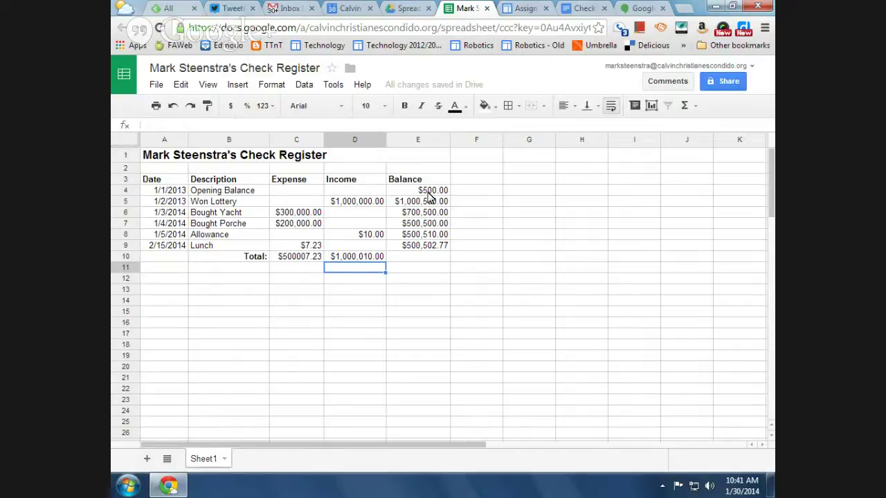
left_click(153, 157)
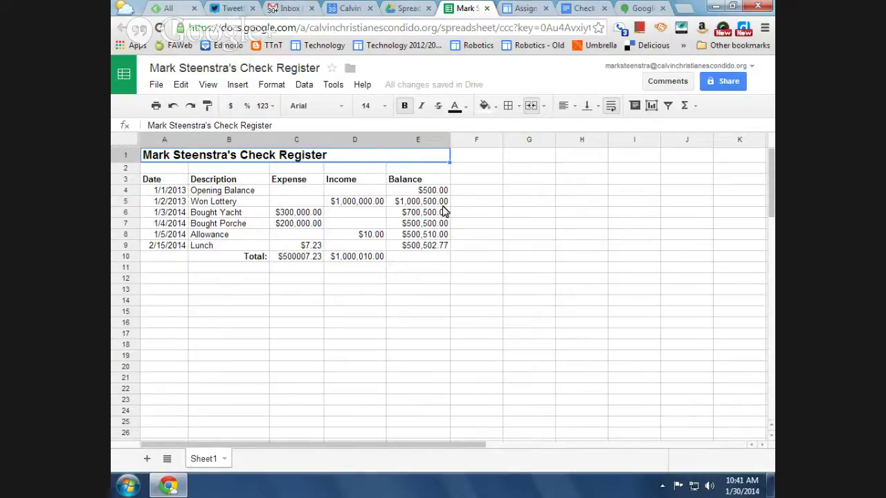
Share the check register with the teacher as an editor, then return to the Hangouts broadcast
left_click(721, 83)
left_click(328, 368)
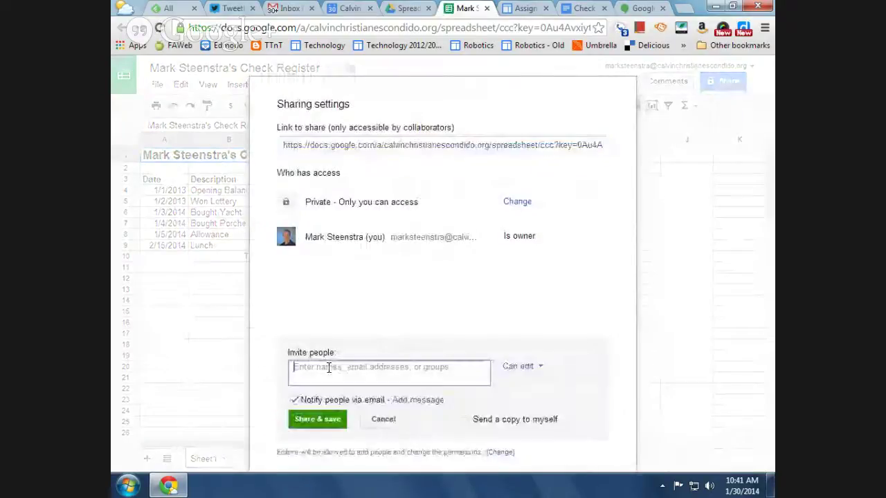
type("mark")
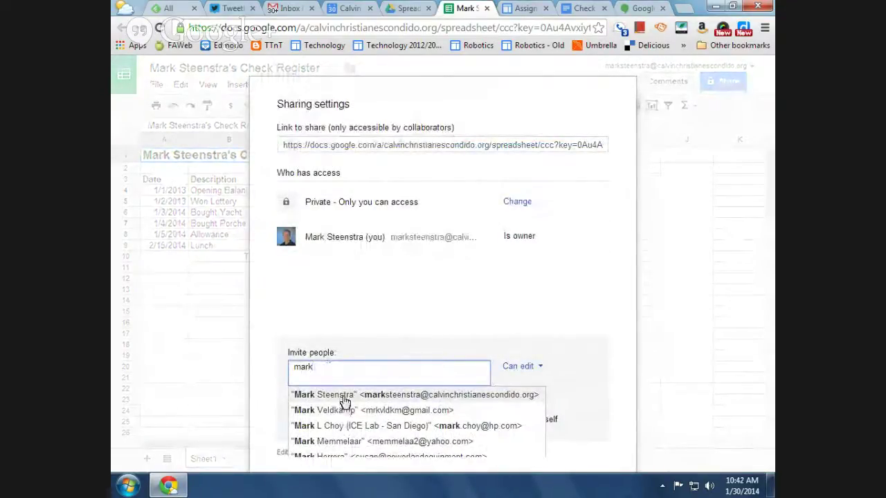
left_click(339, 396)
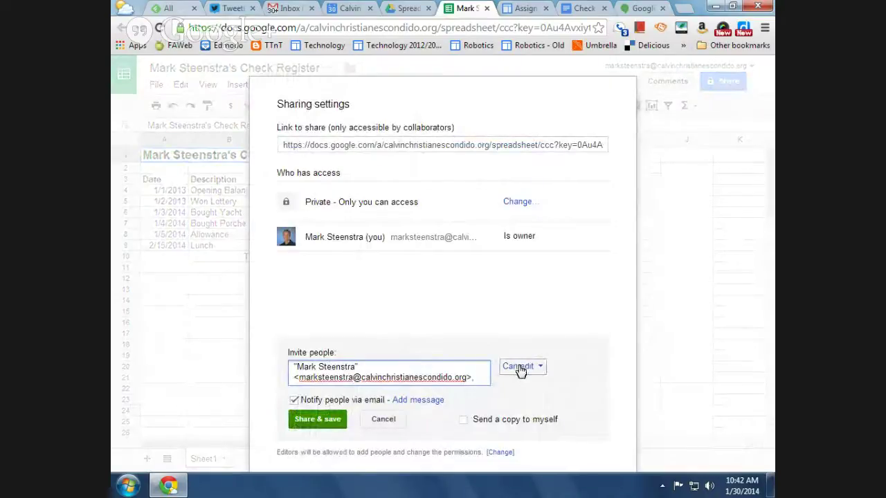
left_click(320, 420)
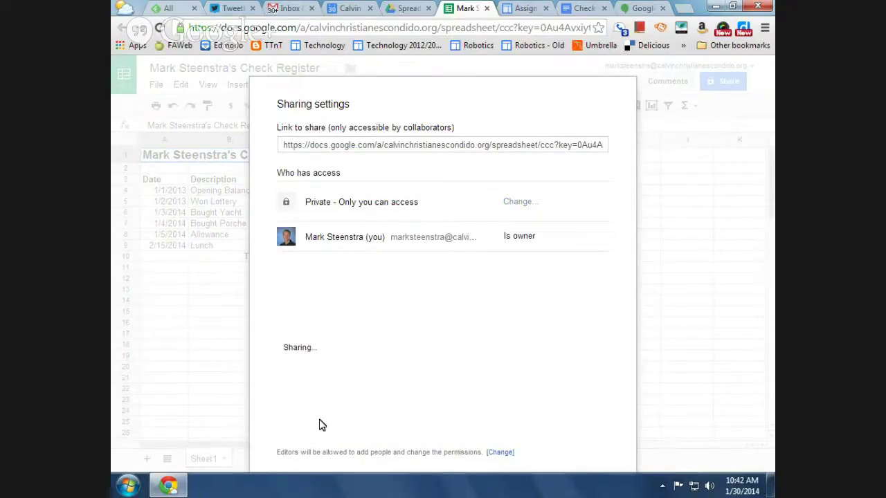
left_click(308, 426)
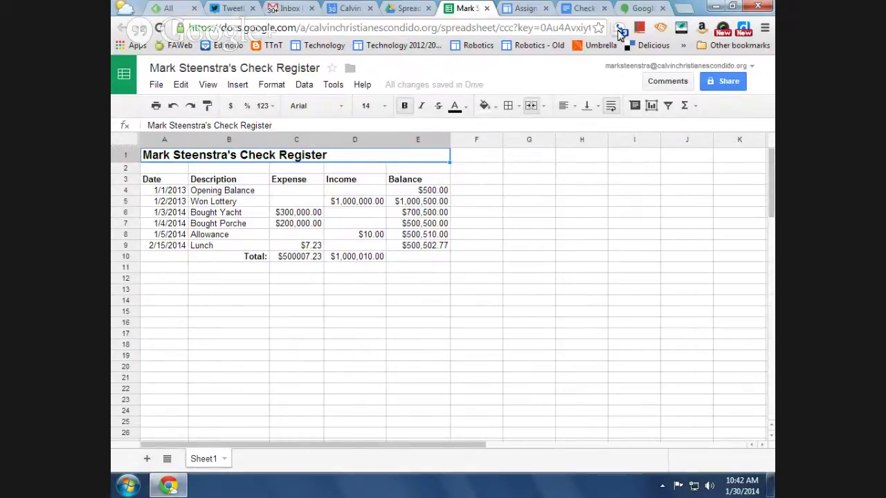
left_click(626, 10)
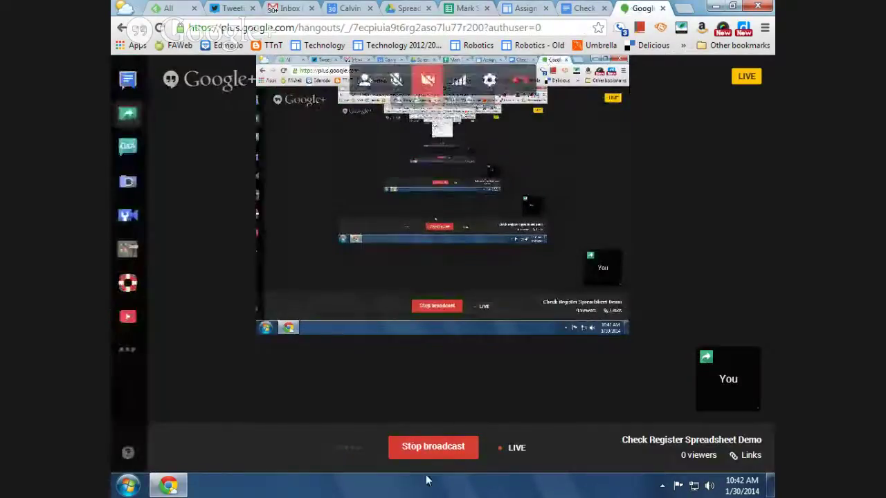